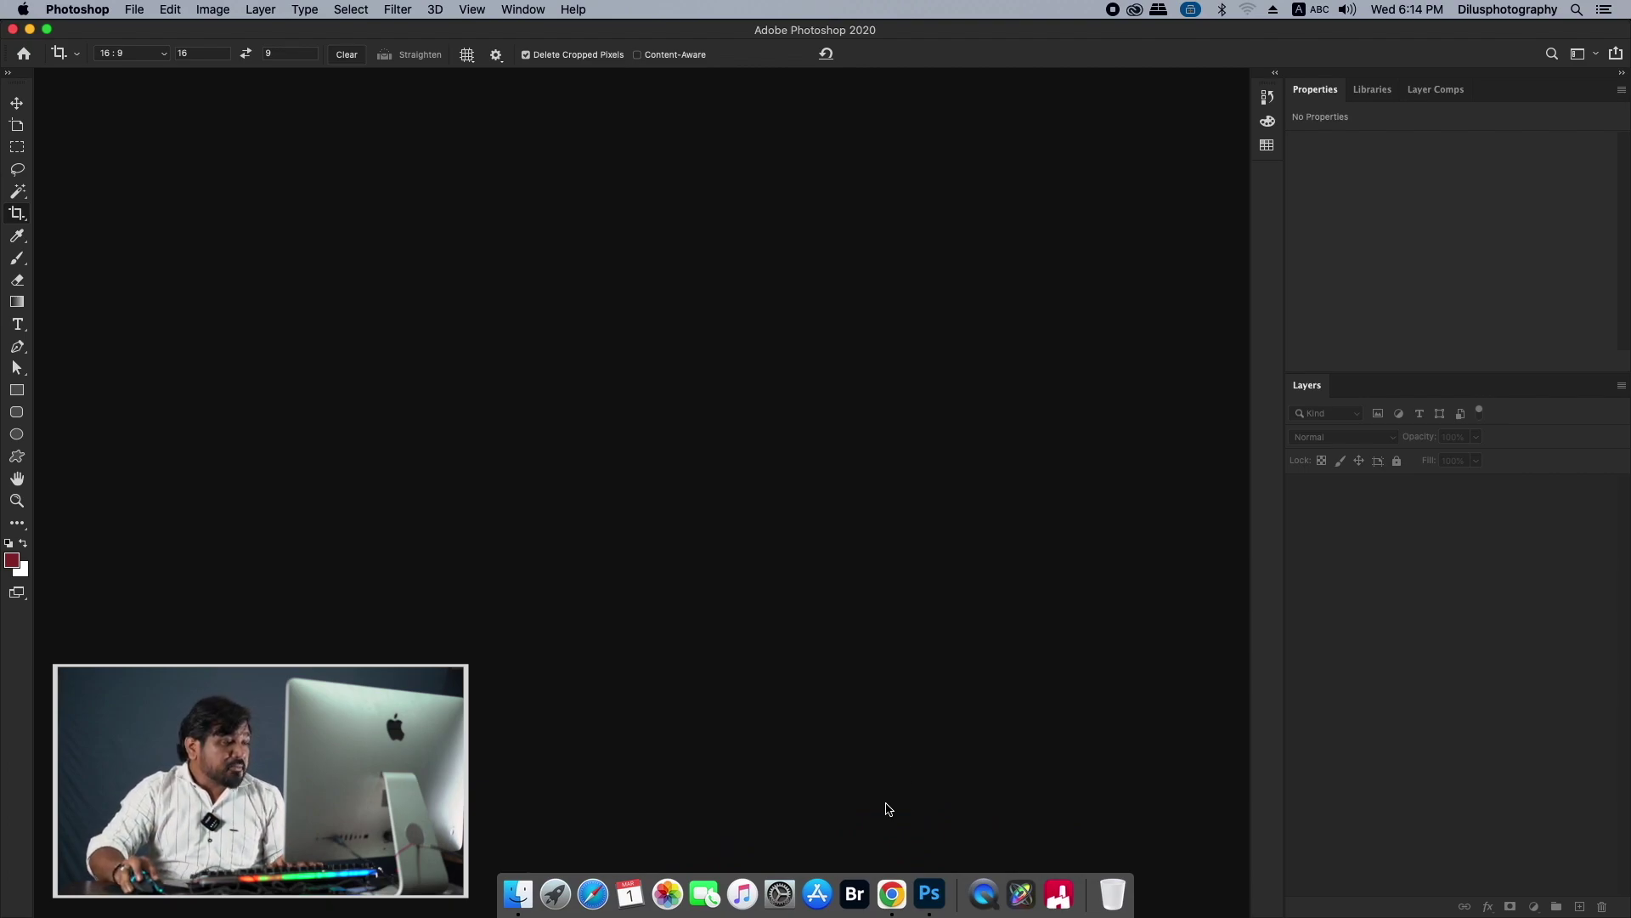
- Open DILU1592 copy.jpg from the Desktop's Test folder by dragging it into Photoshop
left_click(501, 875)
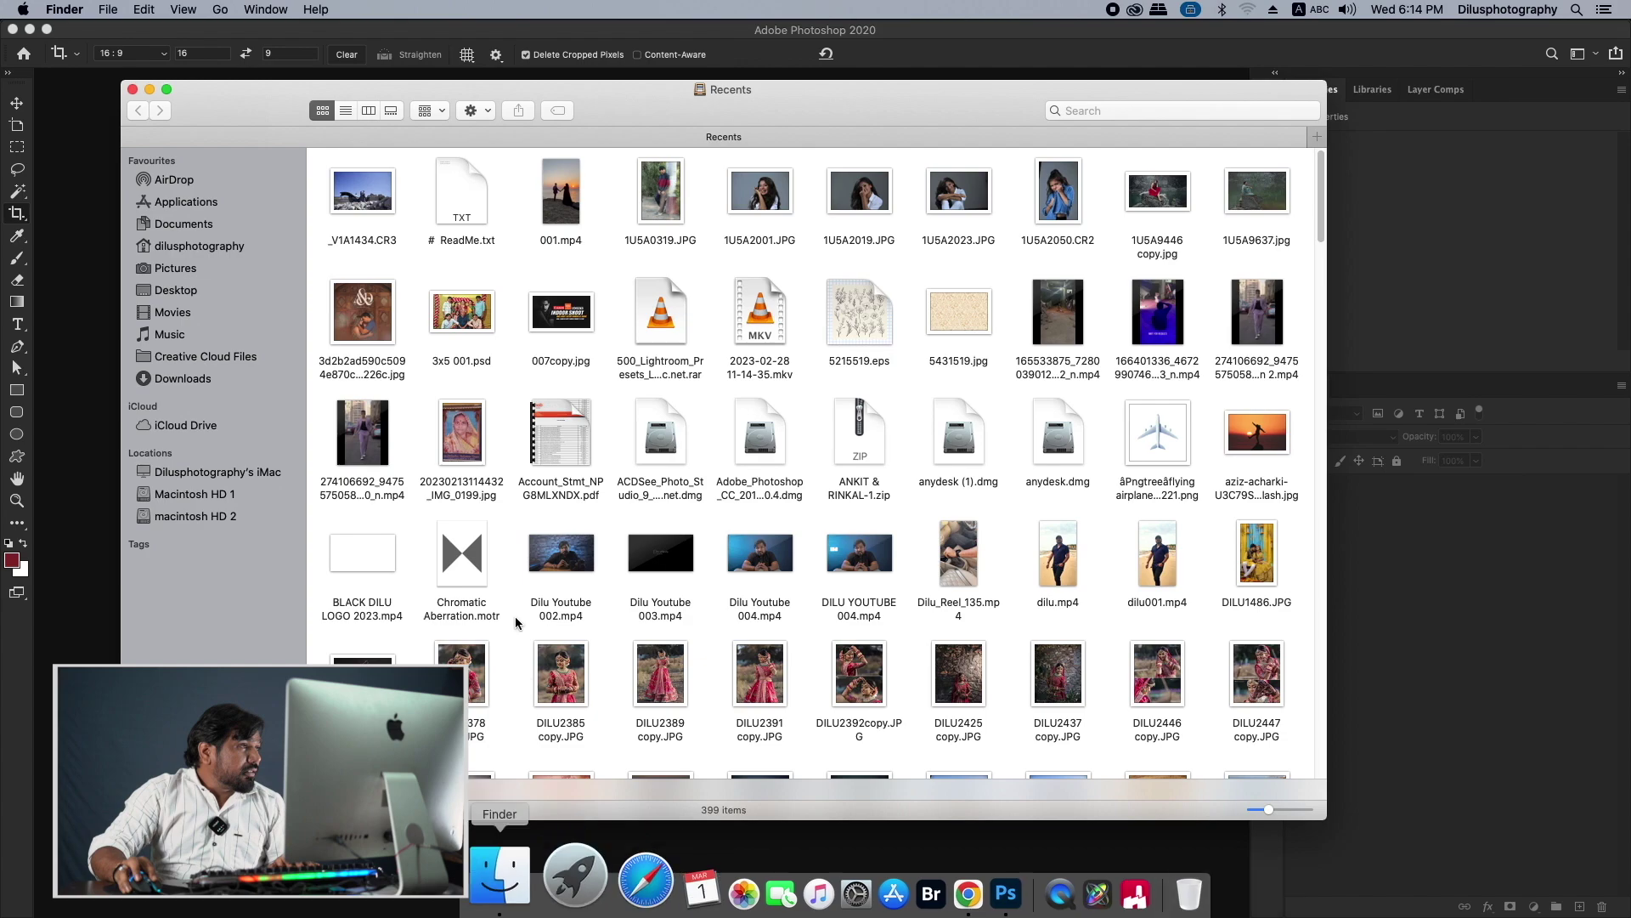
left_click(189, 290)
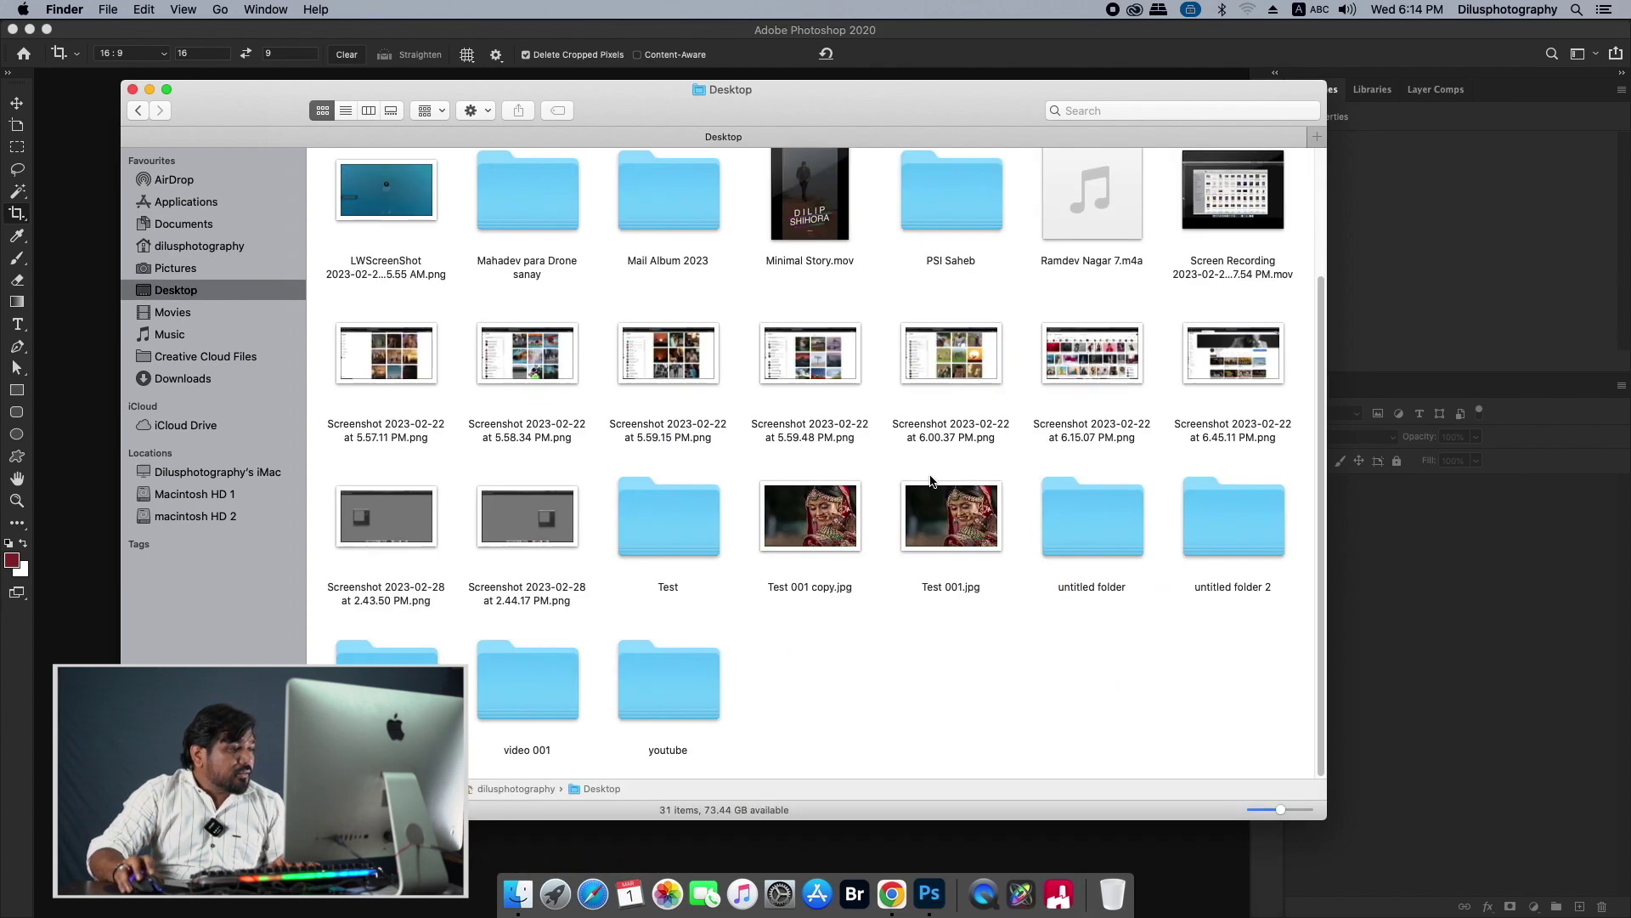
left_click(656, 673)
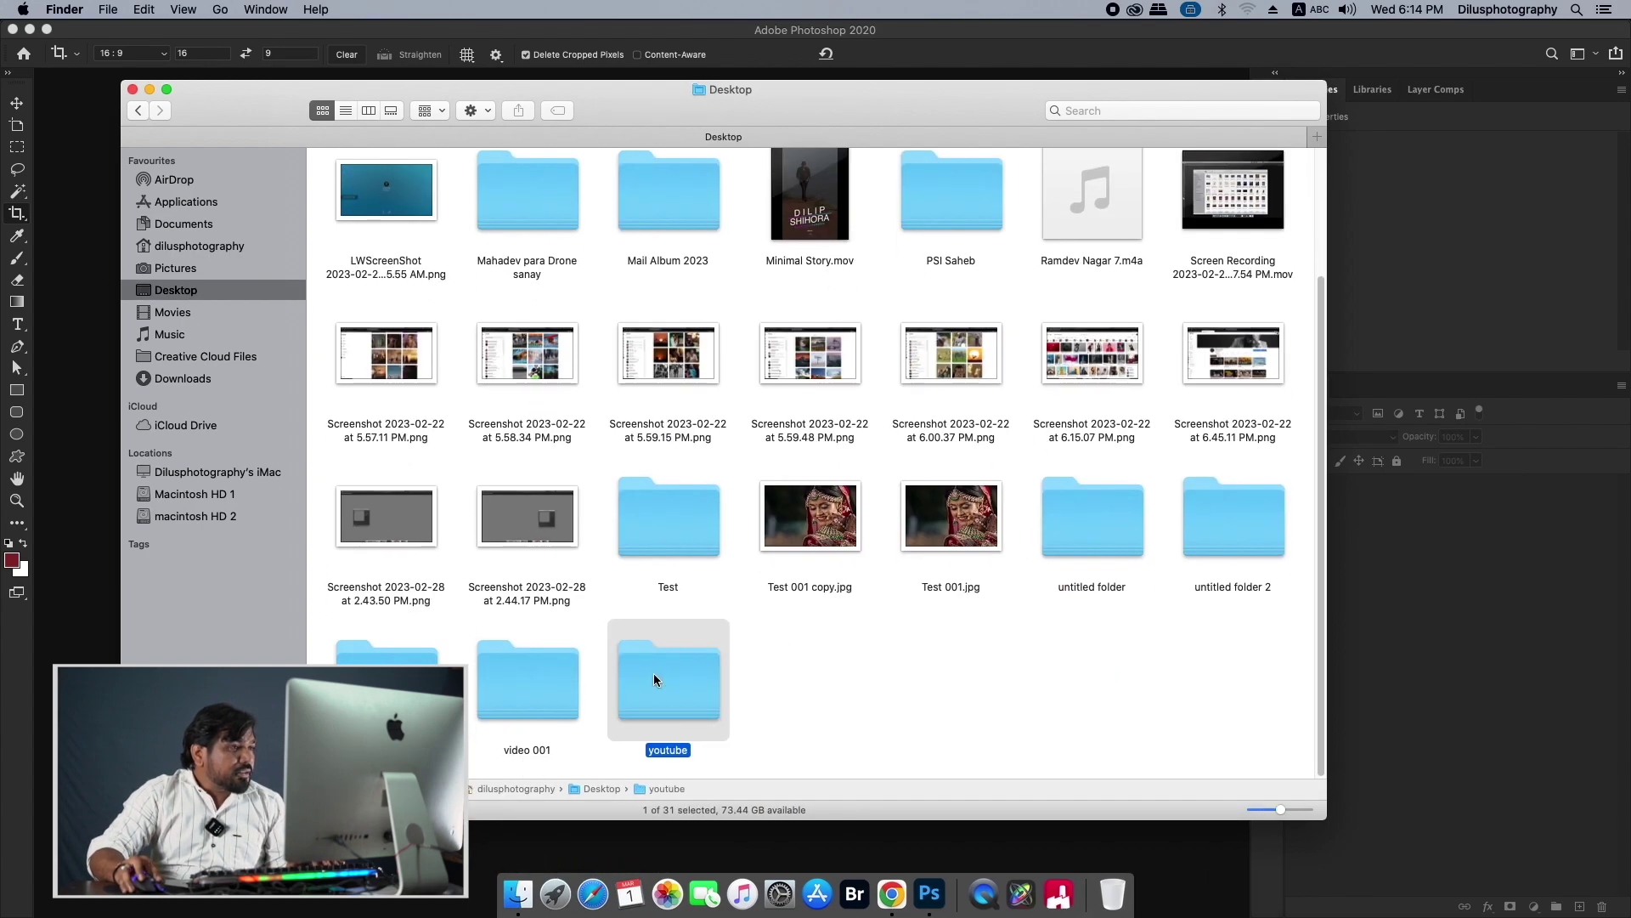
key("Up")
double_click(645, 529)
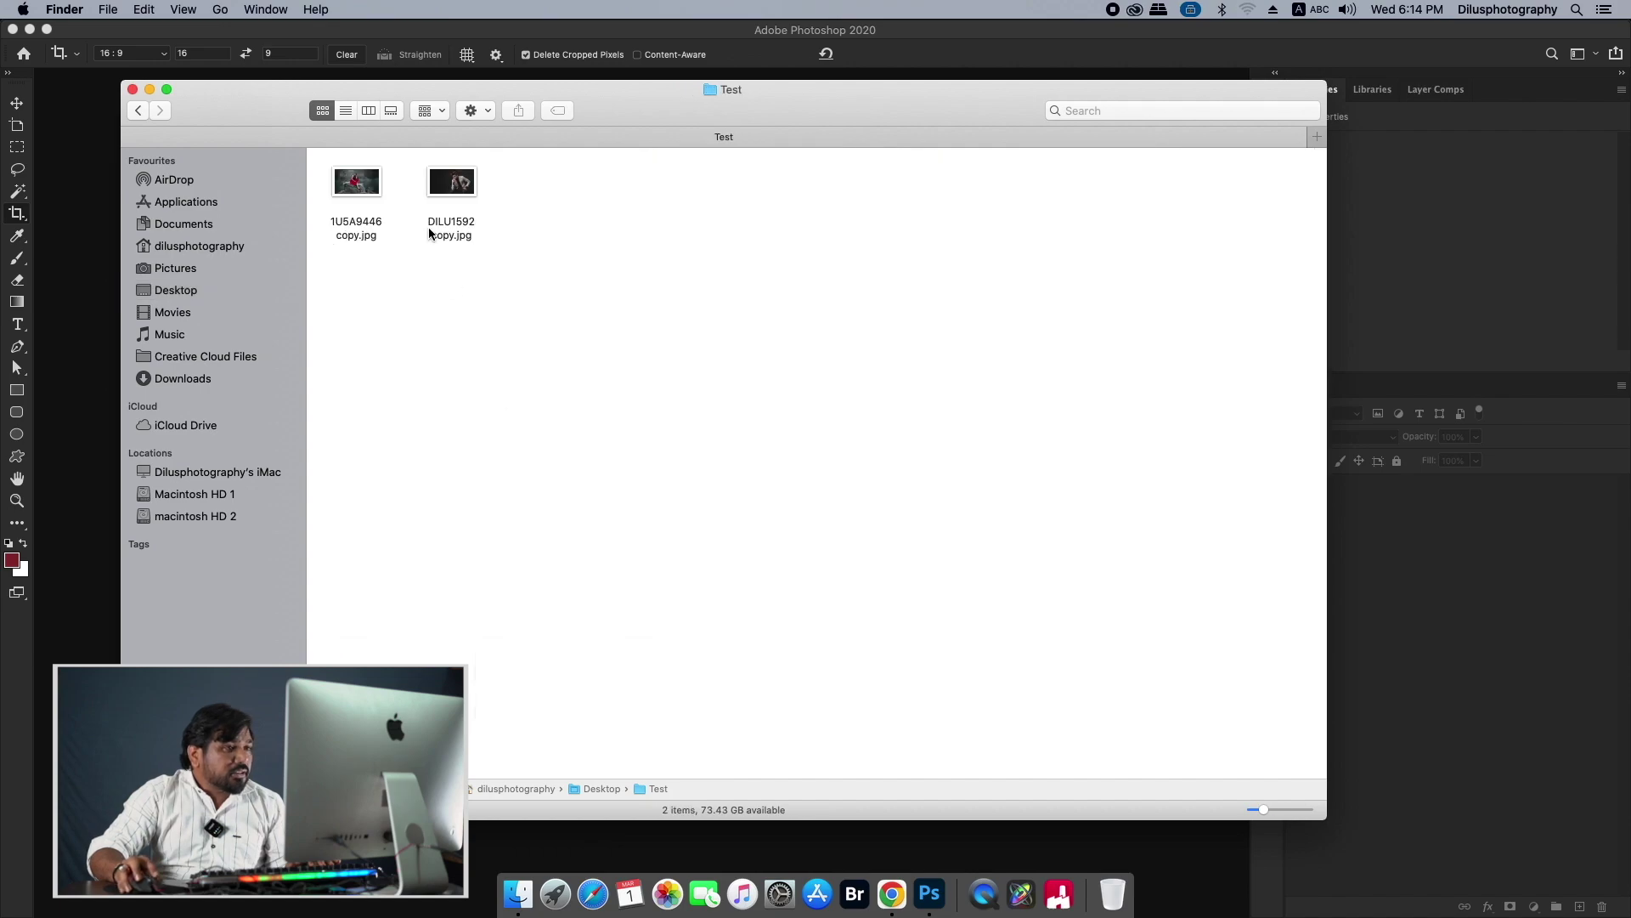
left_click(452, 185)
left_click_drag(683, 110, 1188, 415)
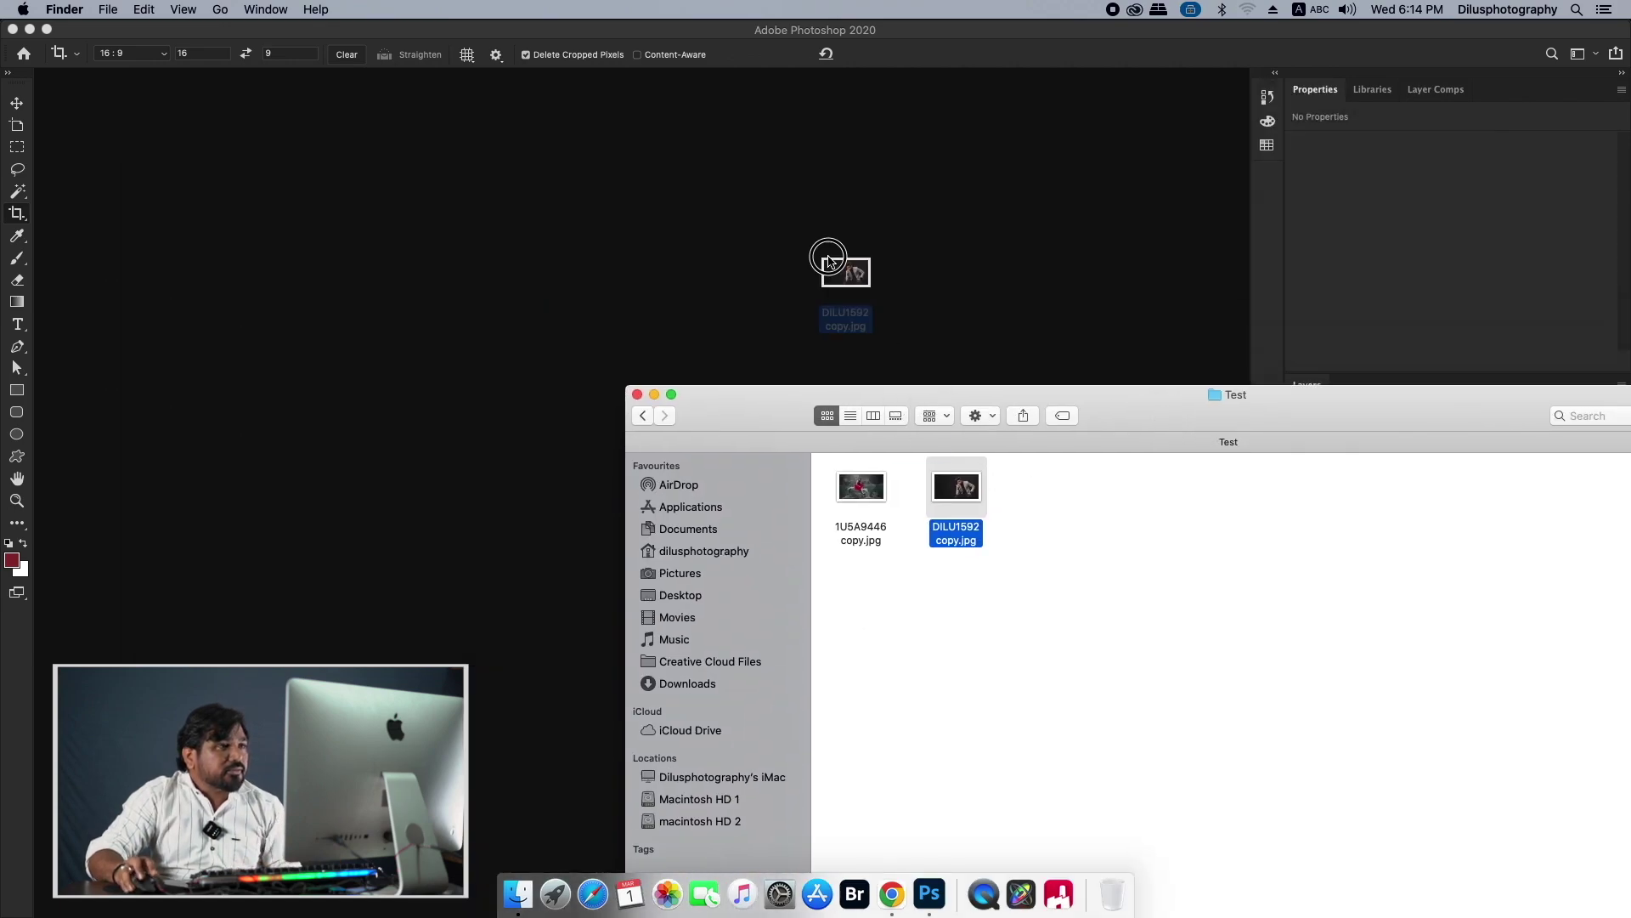
left_click_drag(956, 487, 819, 237)
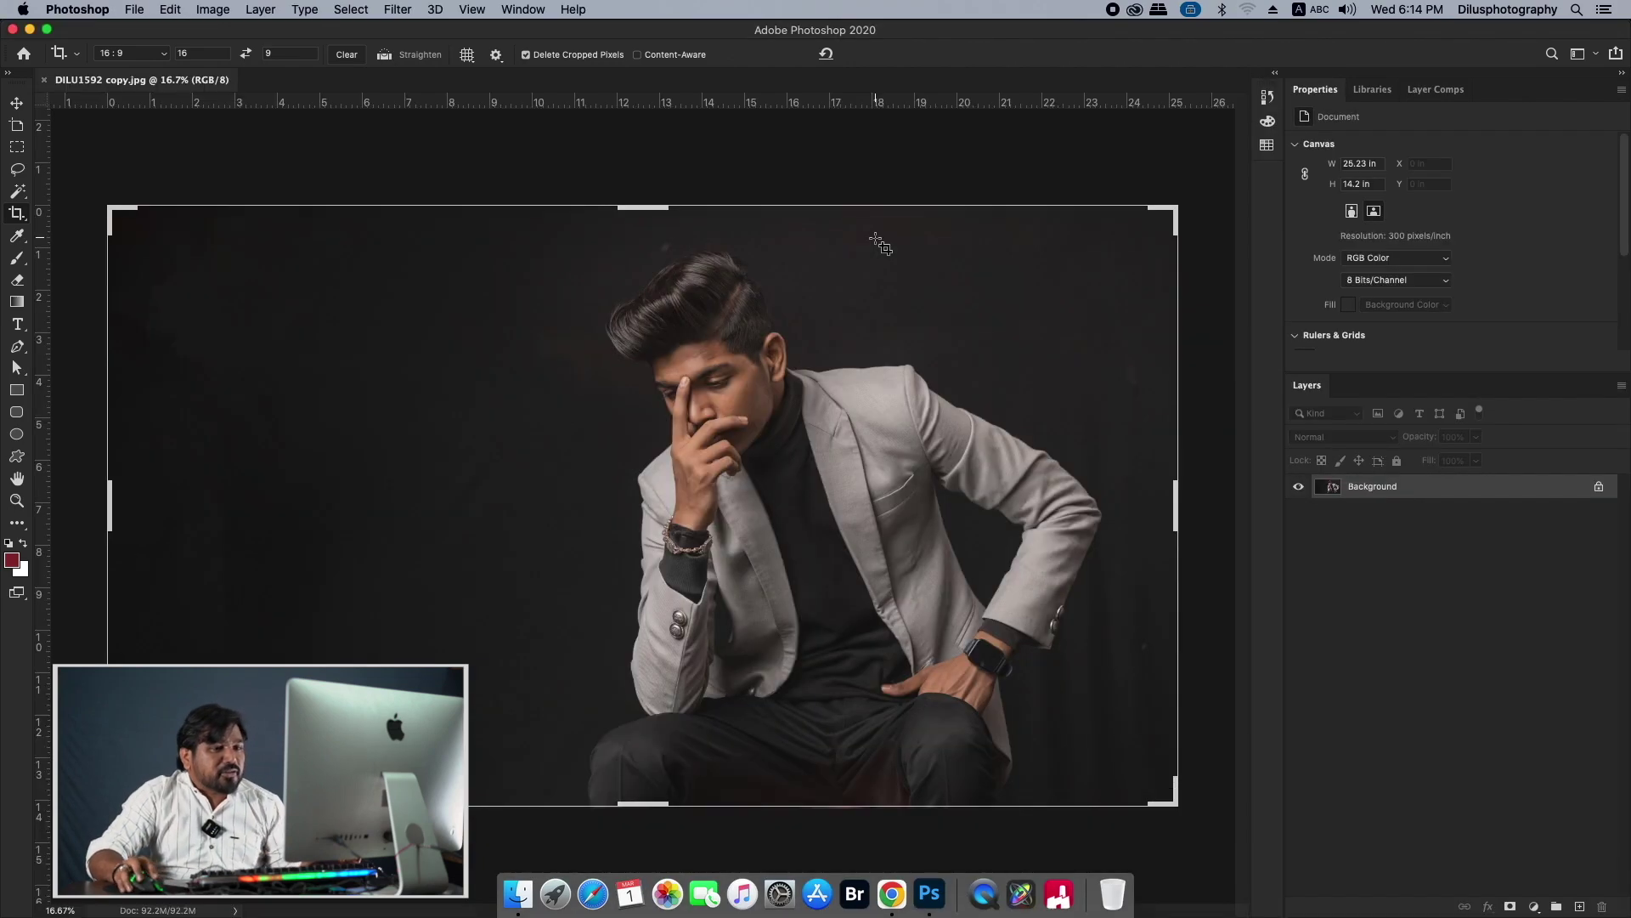
- Add Hue/Saturation 1 as an adjustment layer, set to Color Burn with Fill at 9%
left_click(19, 104)
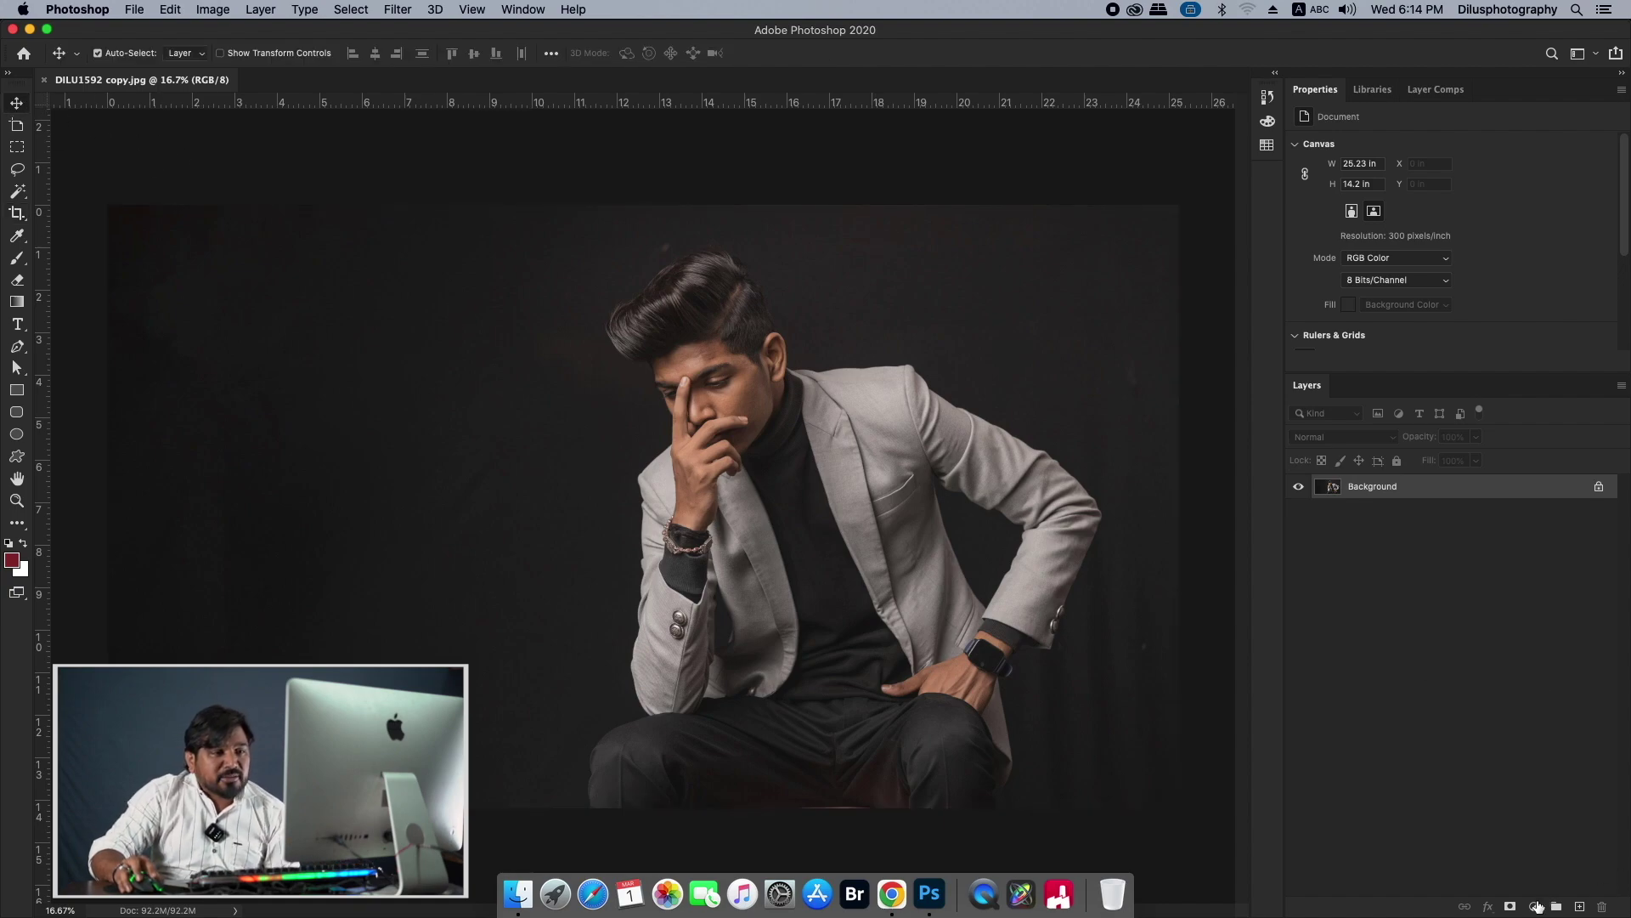
left_click(1535, 907)
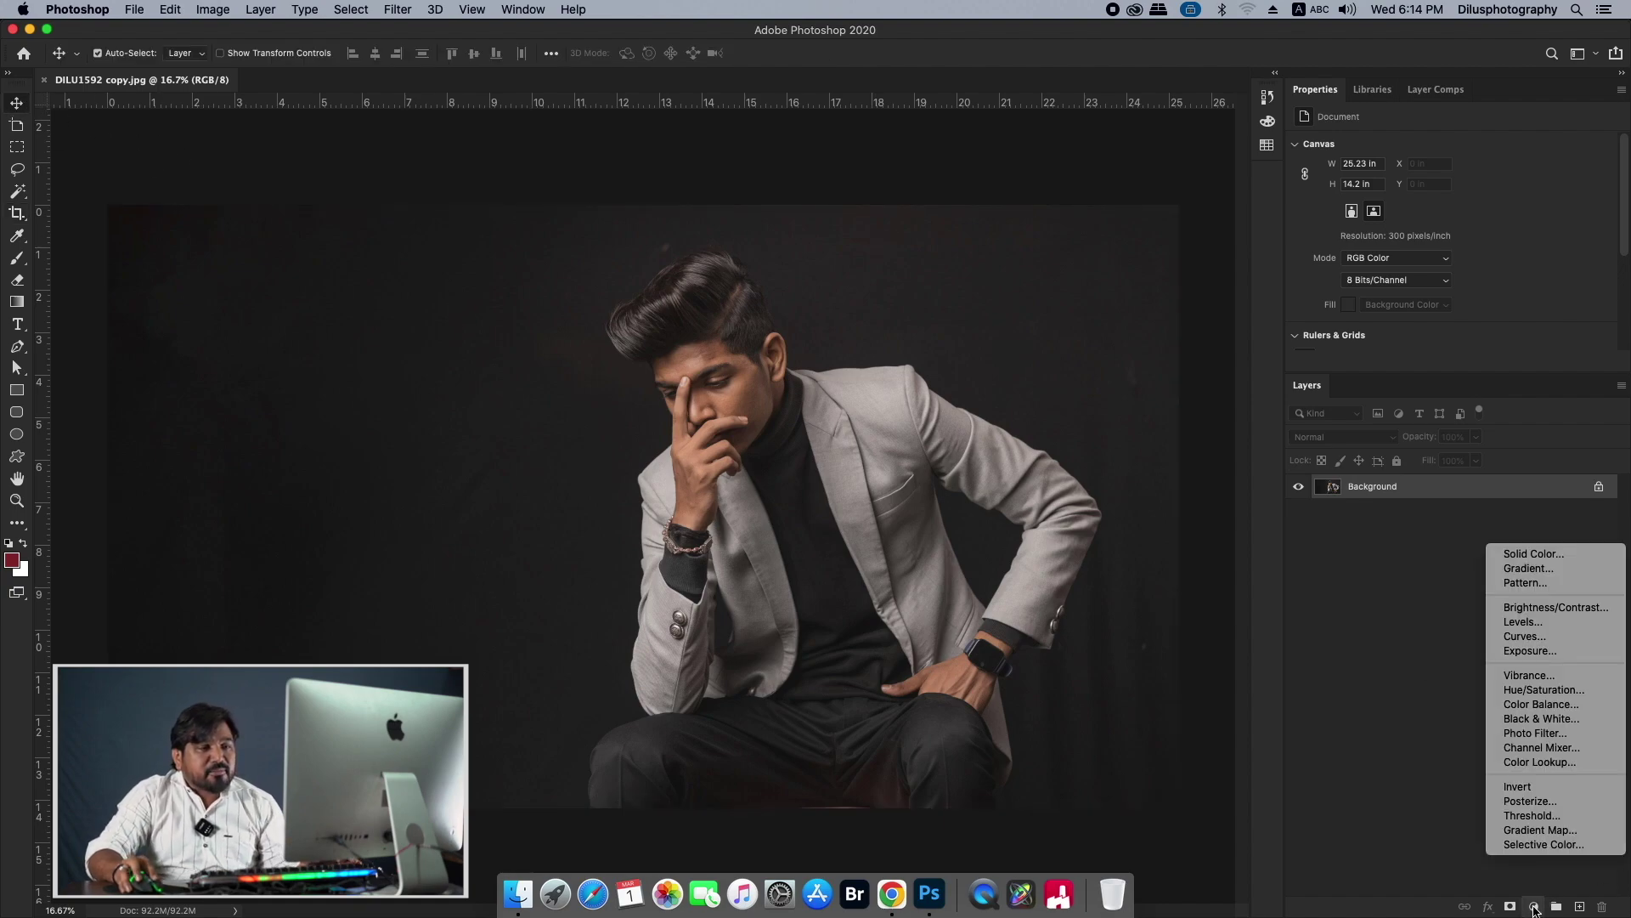
left_click(1587, 691)
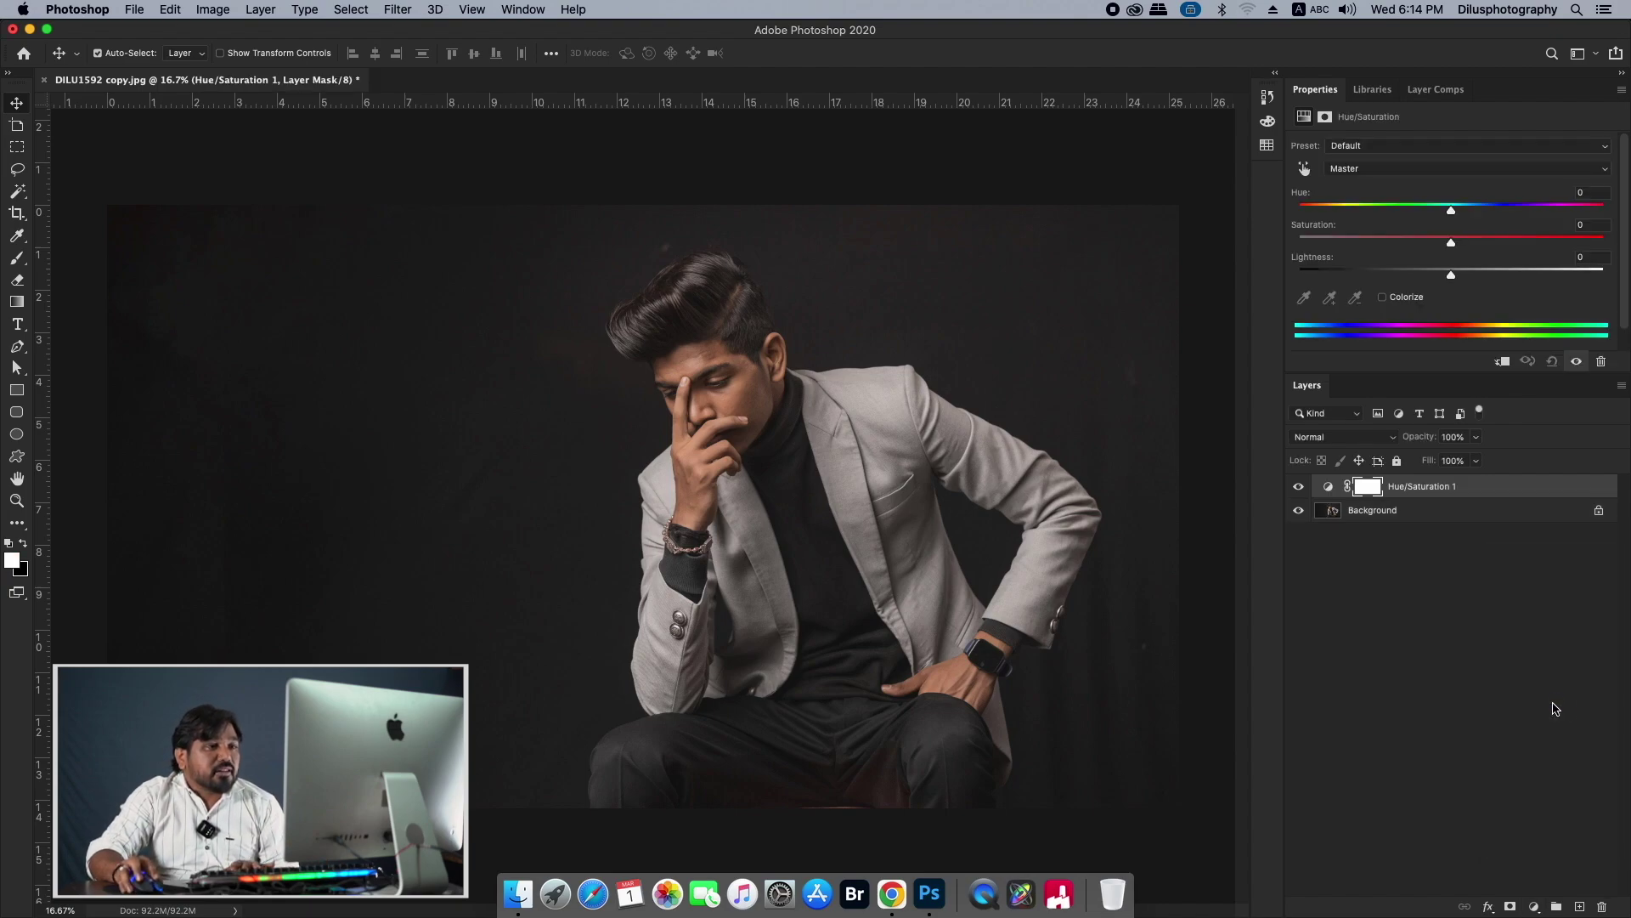
left_click(1337, 437)
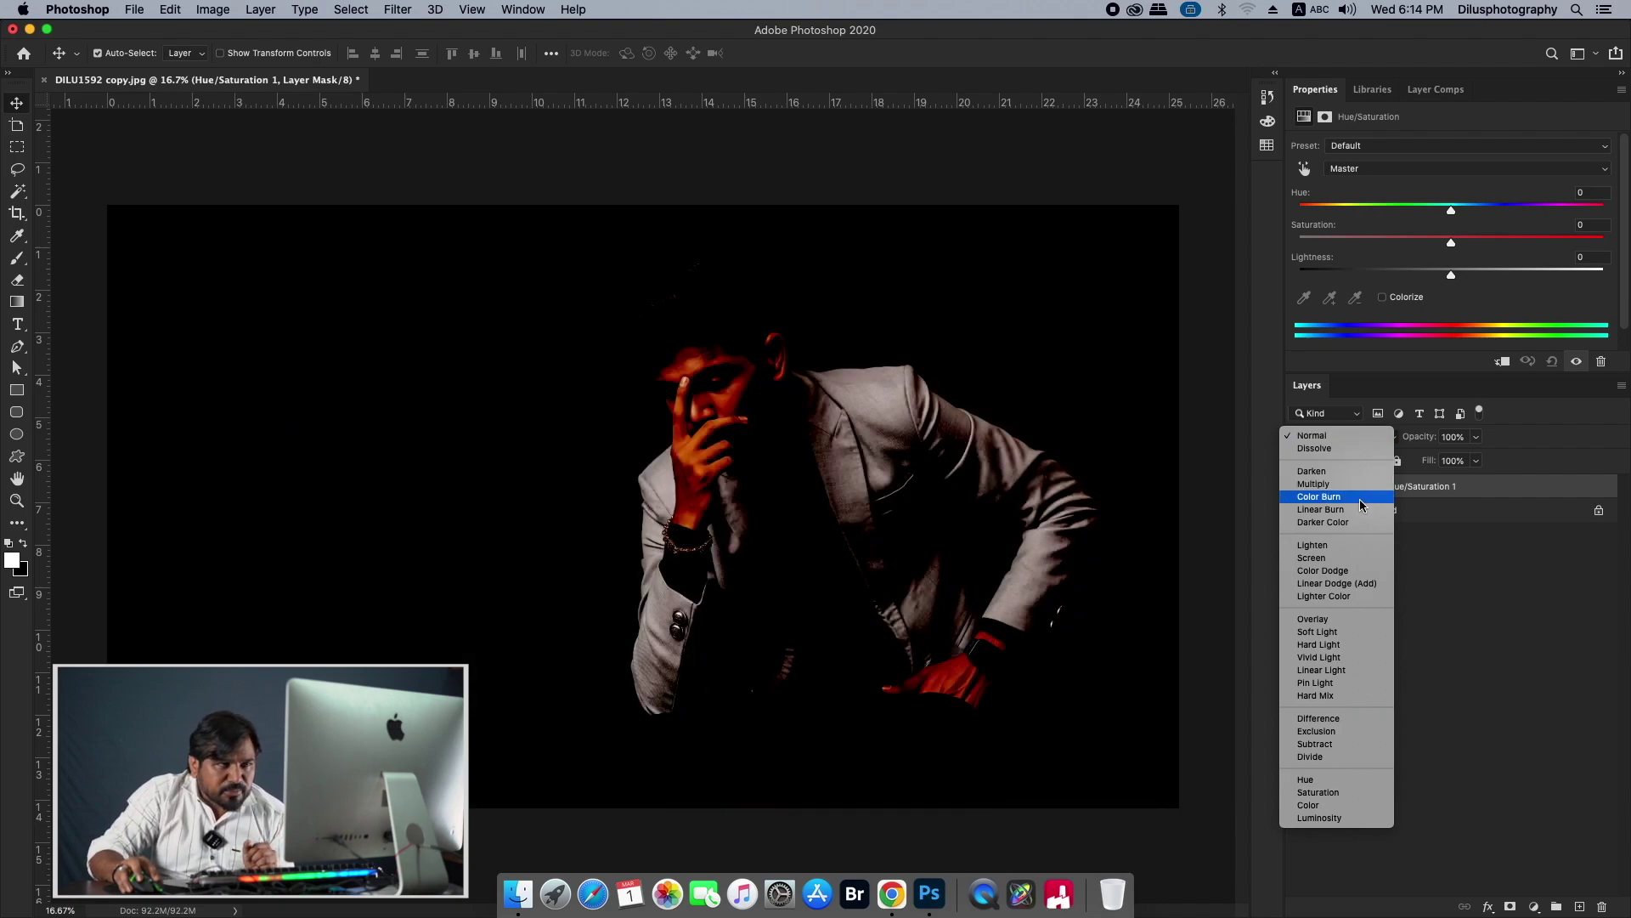
left_click(1359, 498)
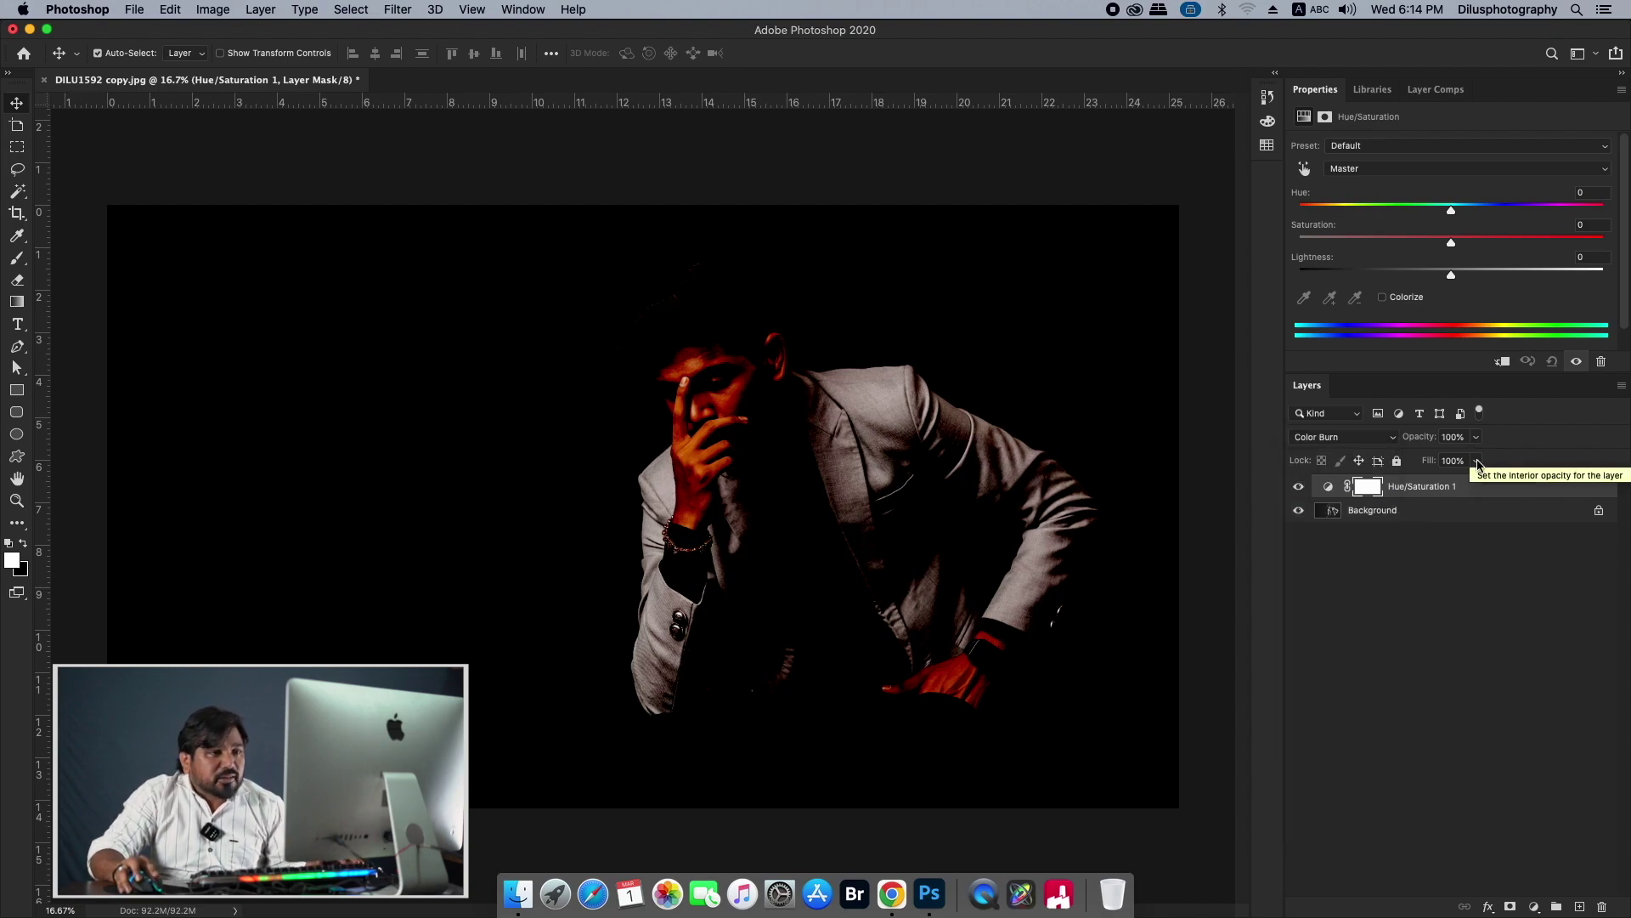
left_click(1476, 438)
left_click_drag(1425, 491, 1404, 484)
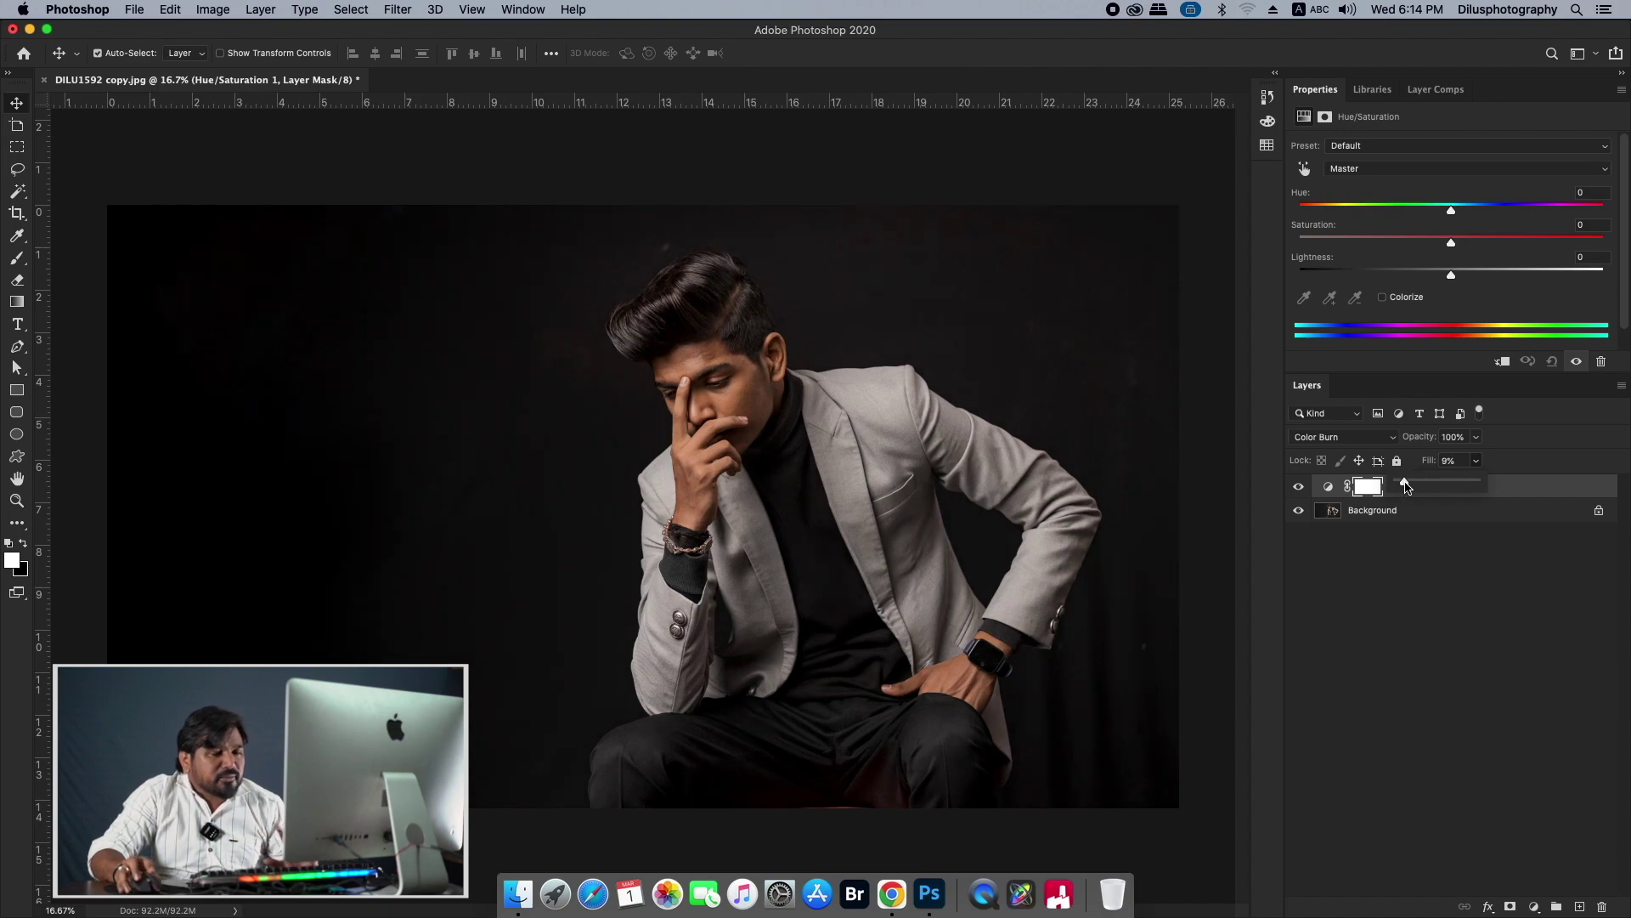
left_click(1570, 494)
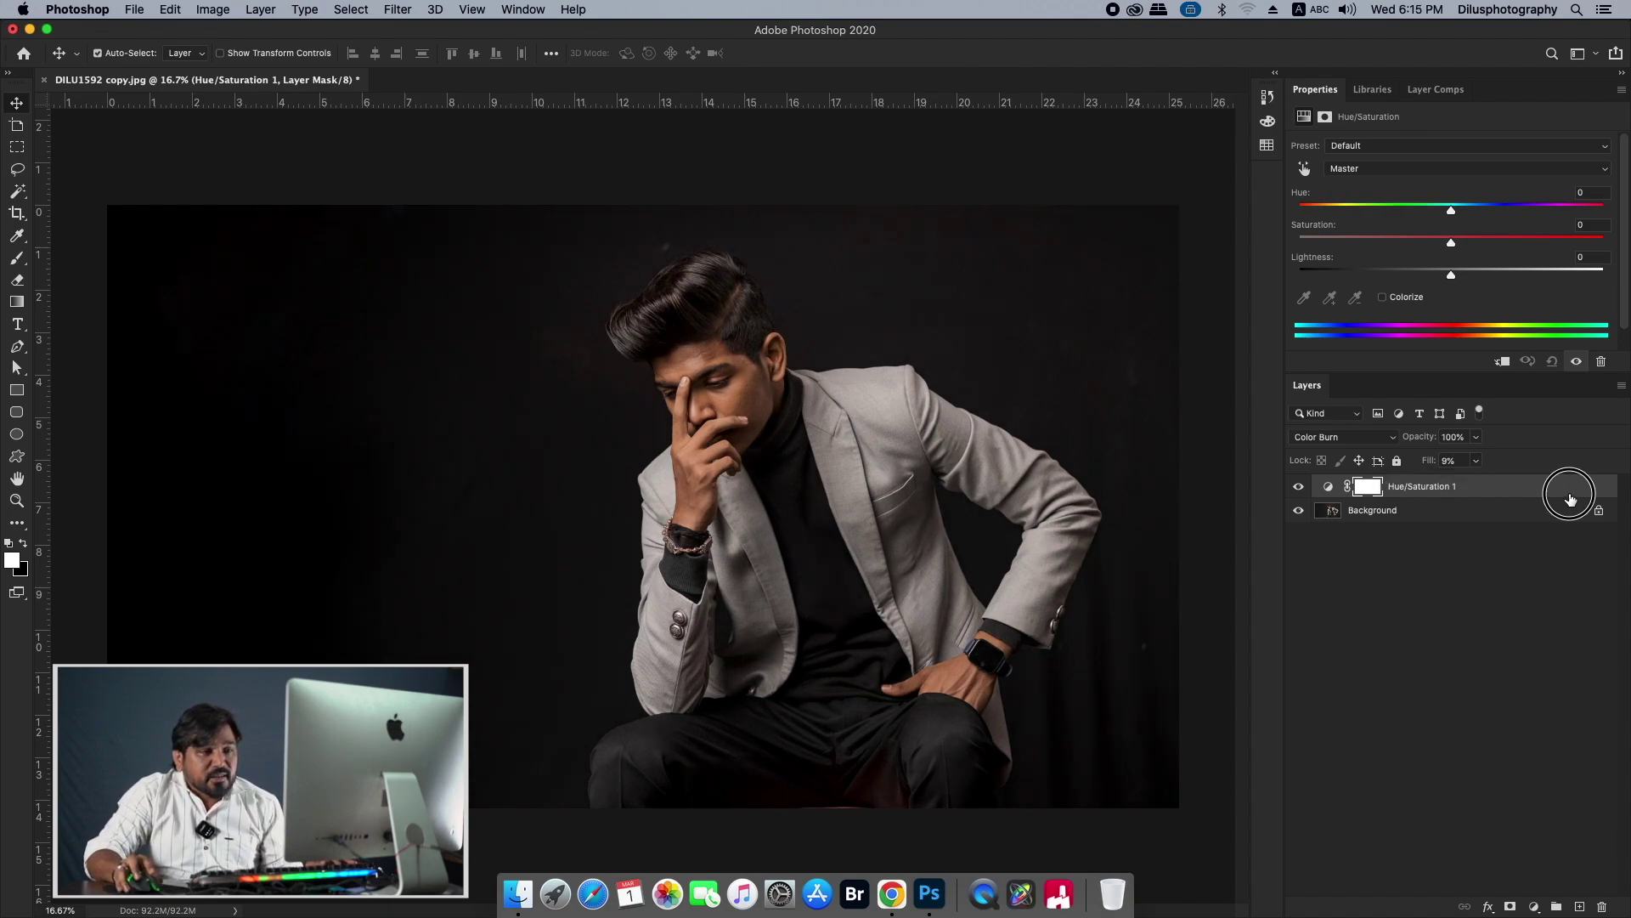
- Add Hue/Saturation 2 on top, blended as Color Dodge with Fill lowered to about 10%
left_click(1534, 907)
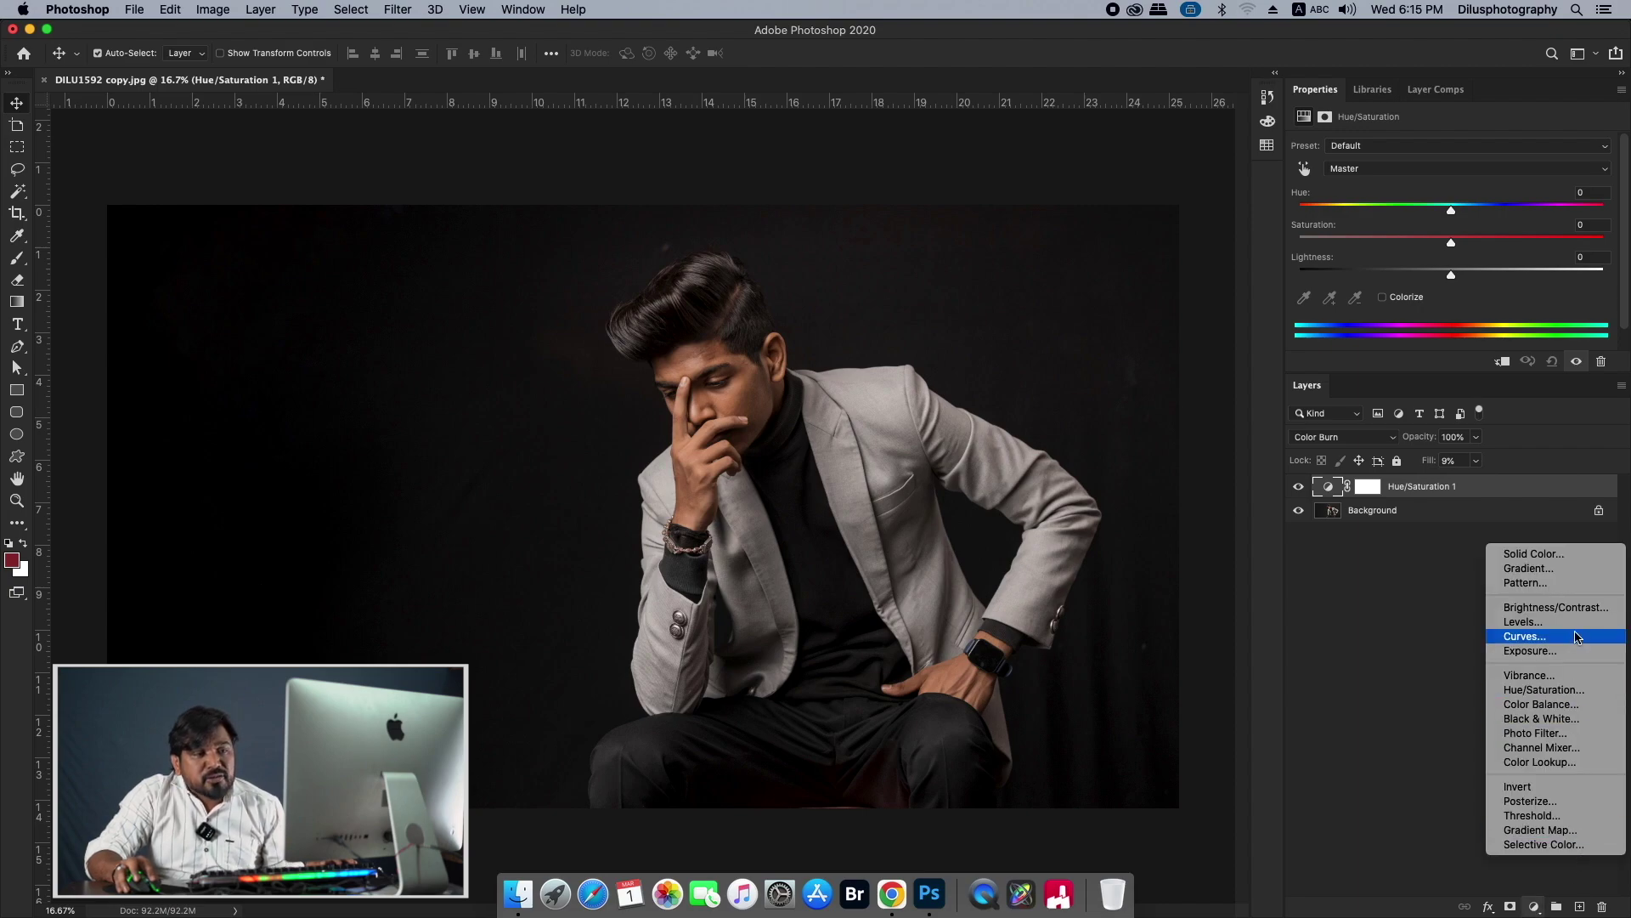
left_click(1582, 696)
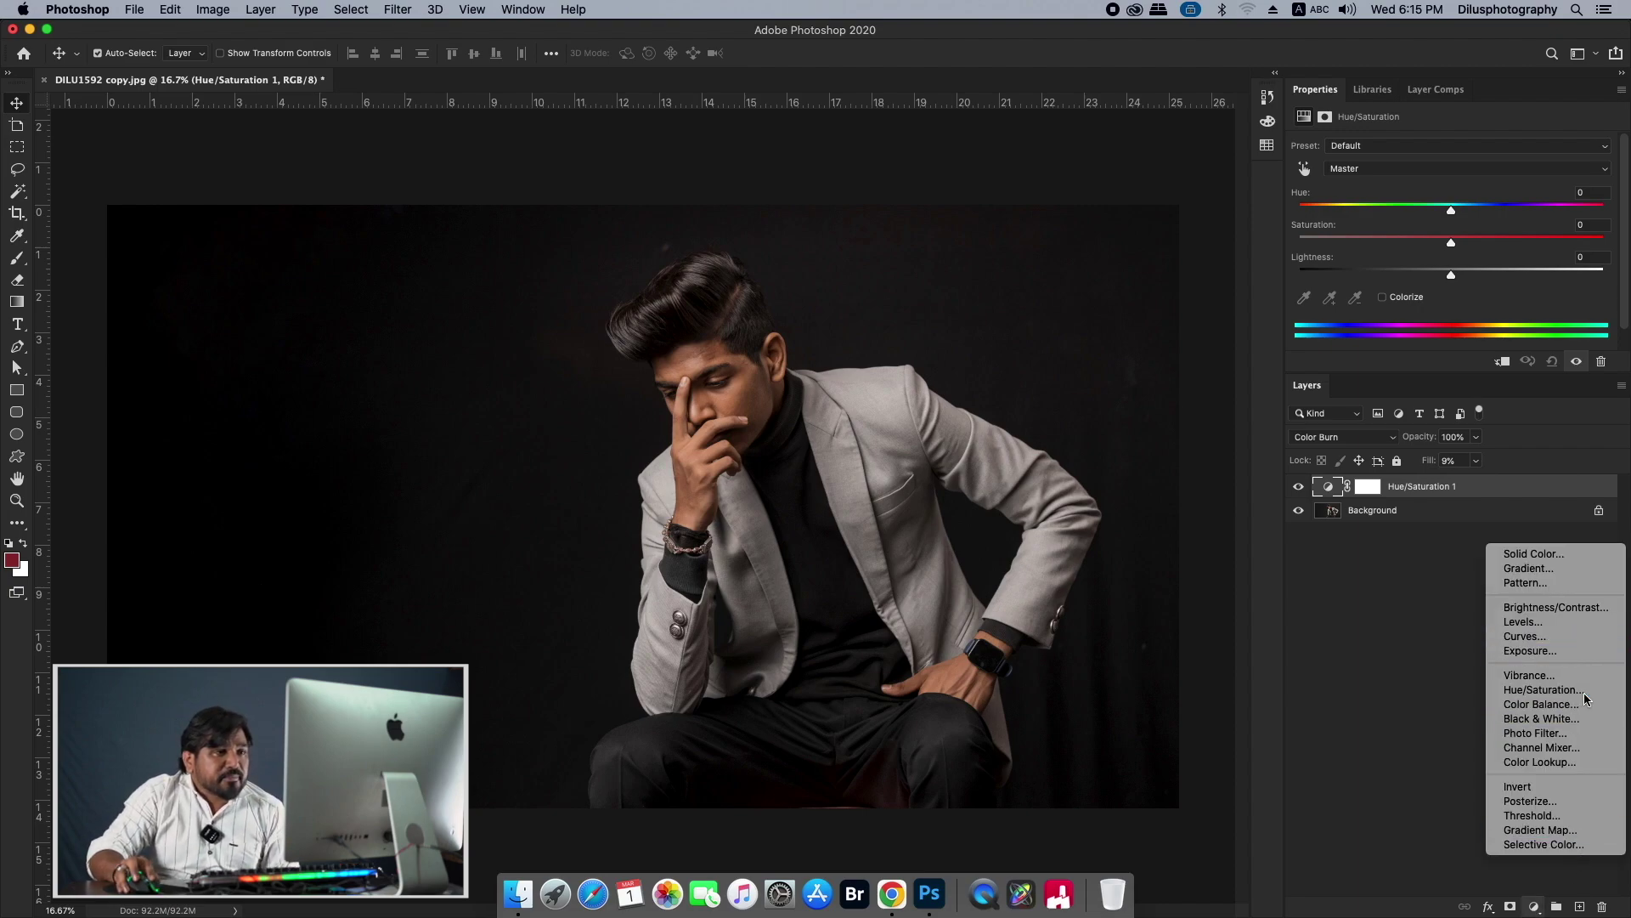
left_click(1357, 437)
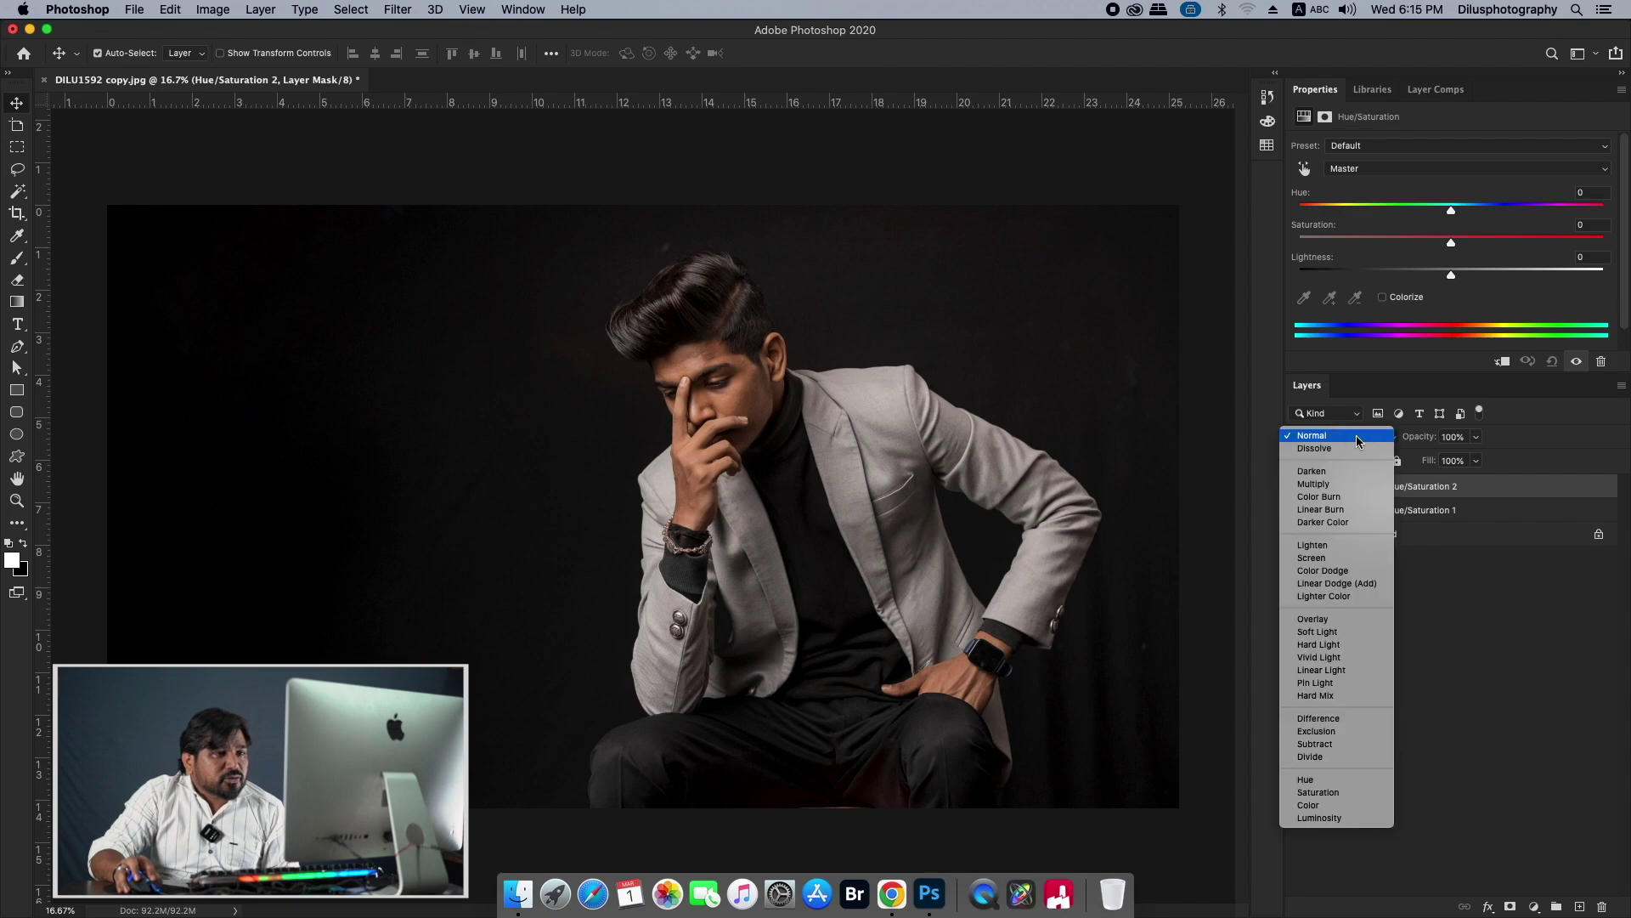
left_click(1352, 572)
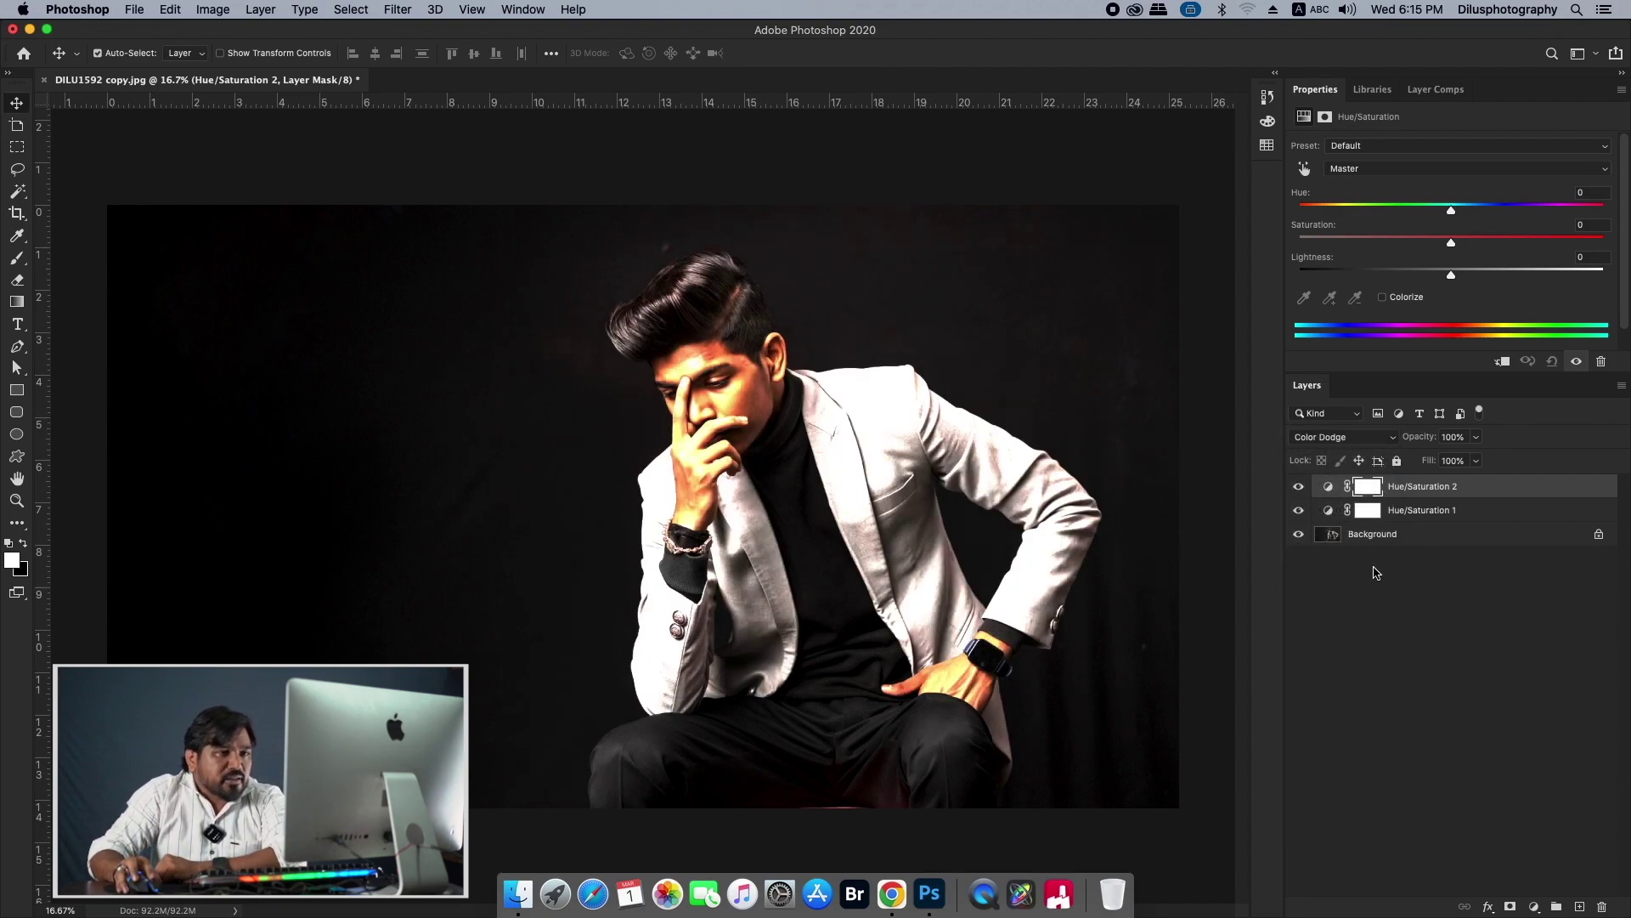
left_click(1477, 462)
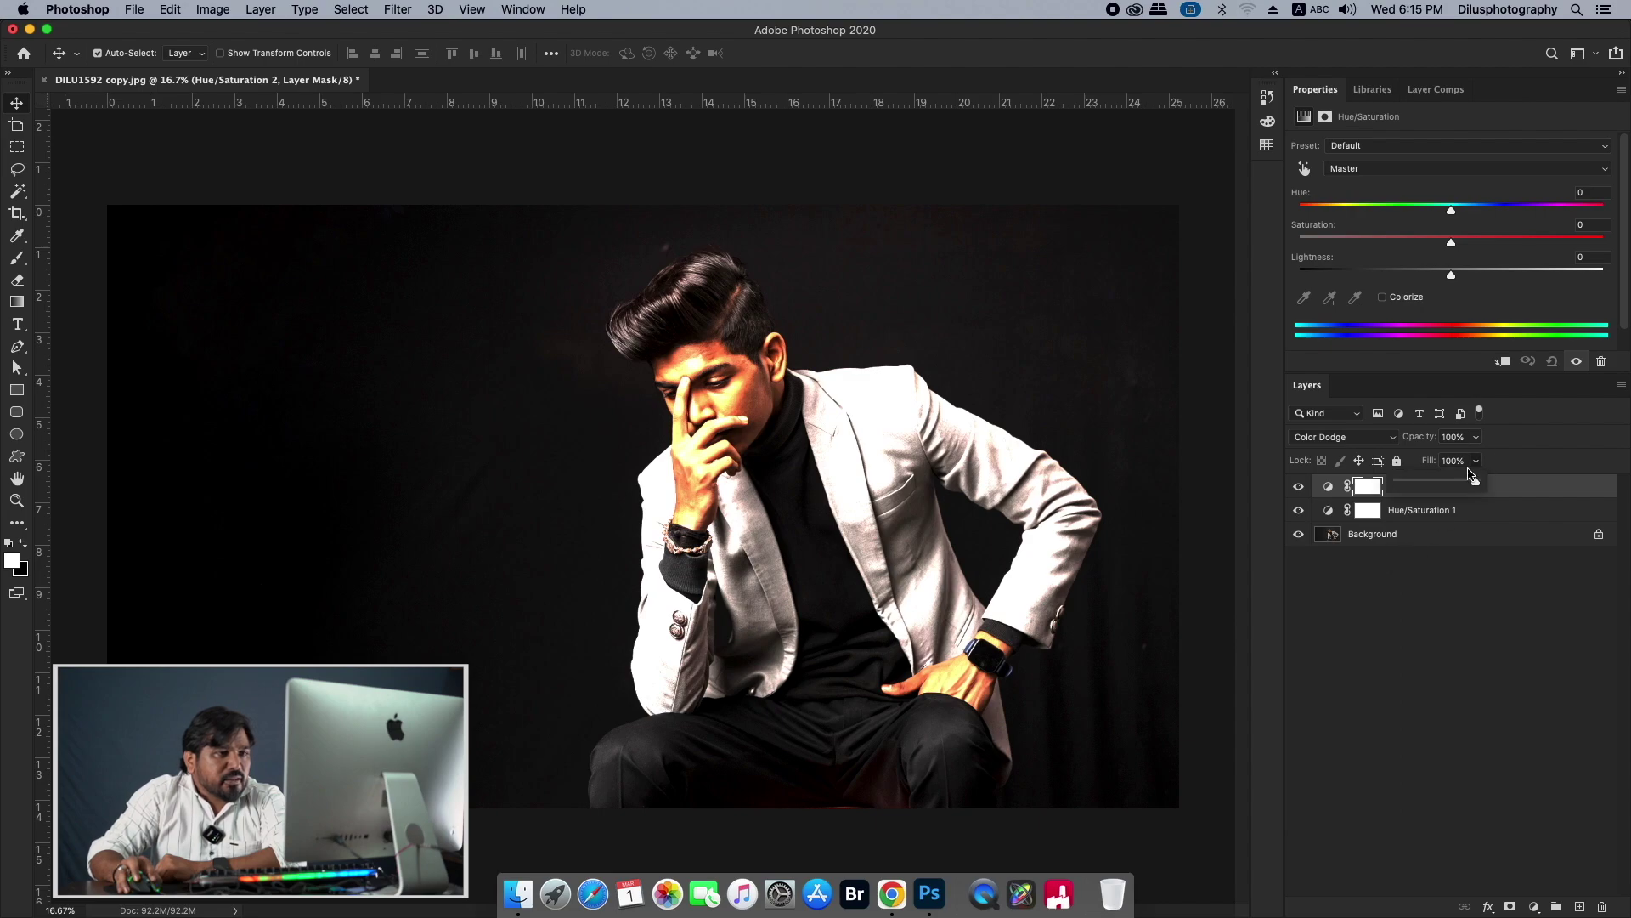
left_click(1411, 484)
left_click_drag(1409, 486, 1407, 485)
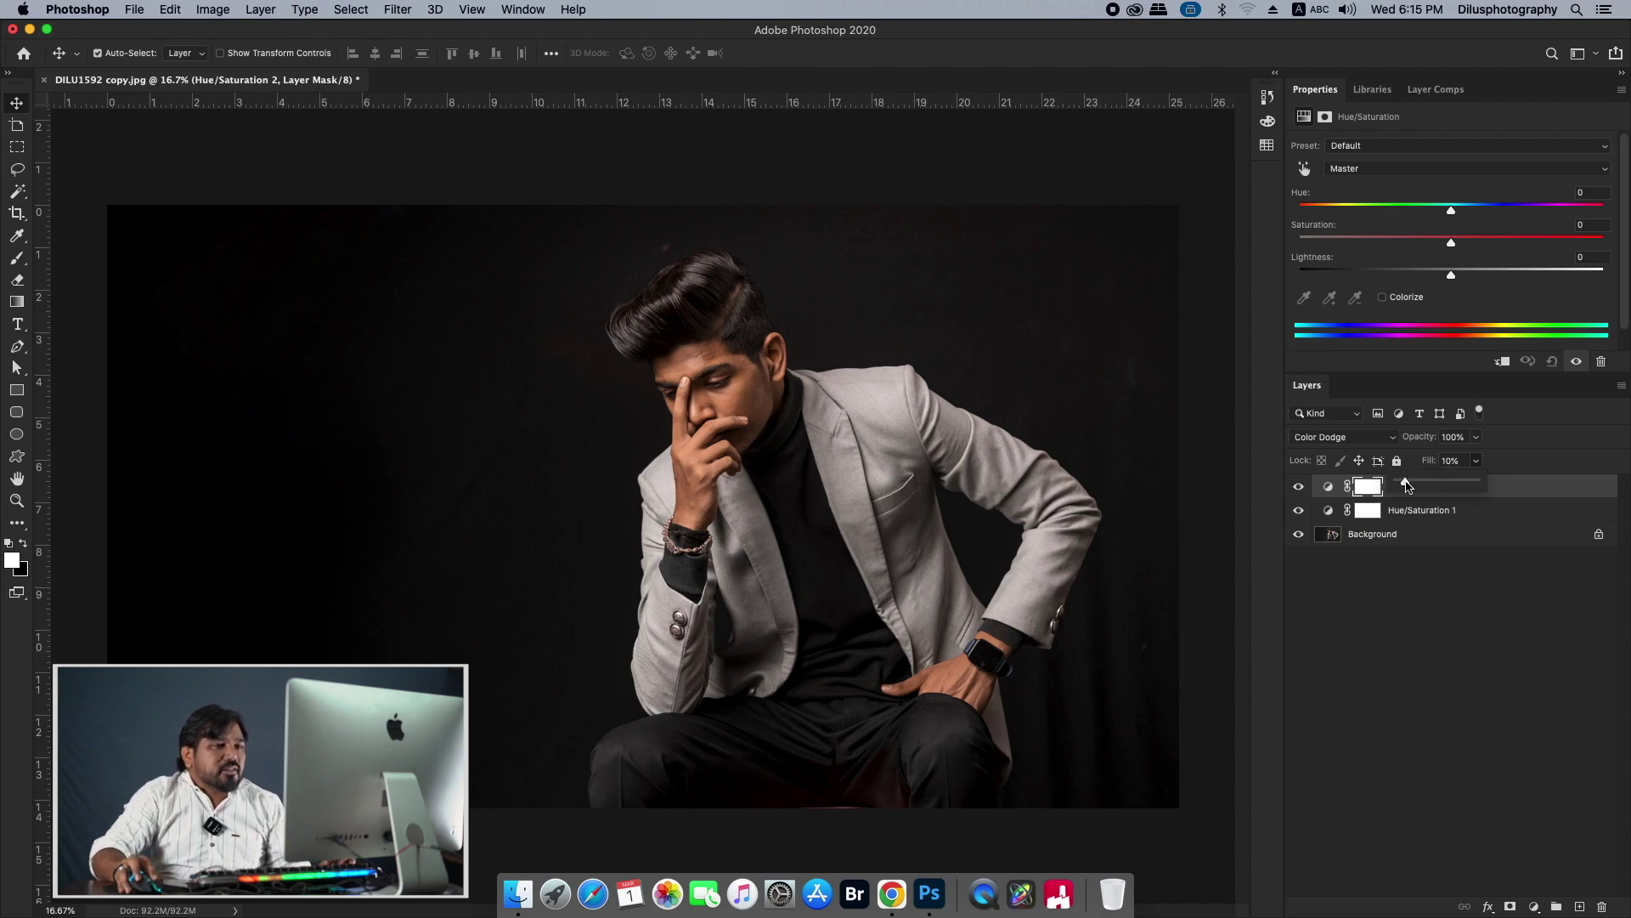
- Toggle the adjustments off and on to compare with the original, then select Hue/Saturation 1
left_click(1299, 534, "alt")
left_click(1298, 535, "alt")
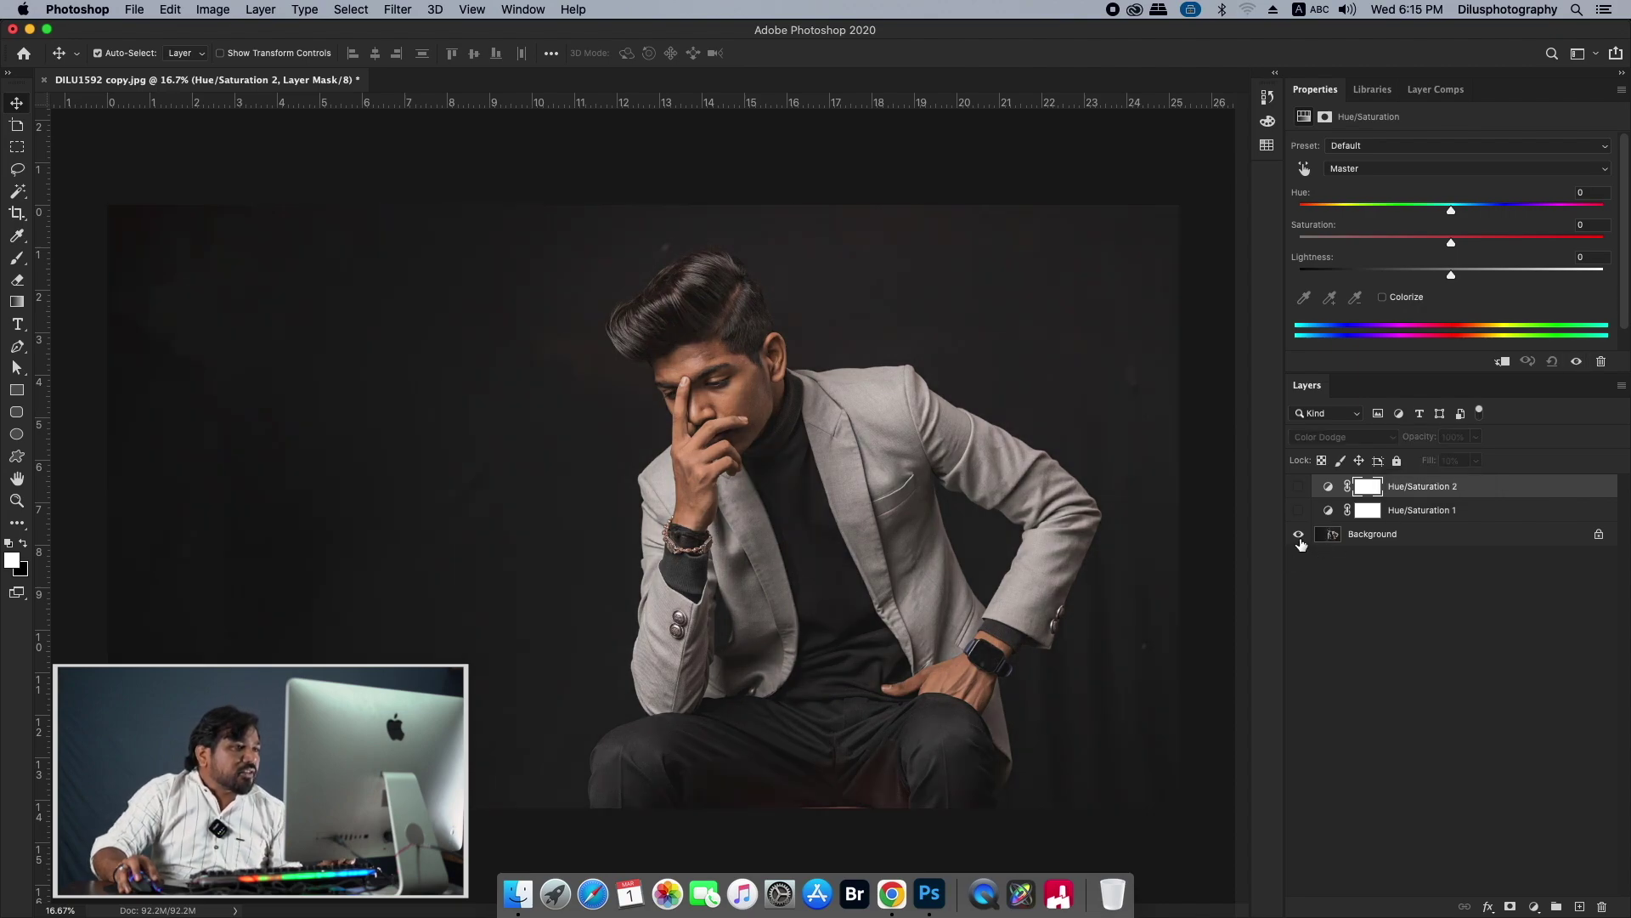
left_click(1298, 535, "alt")
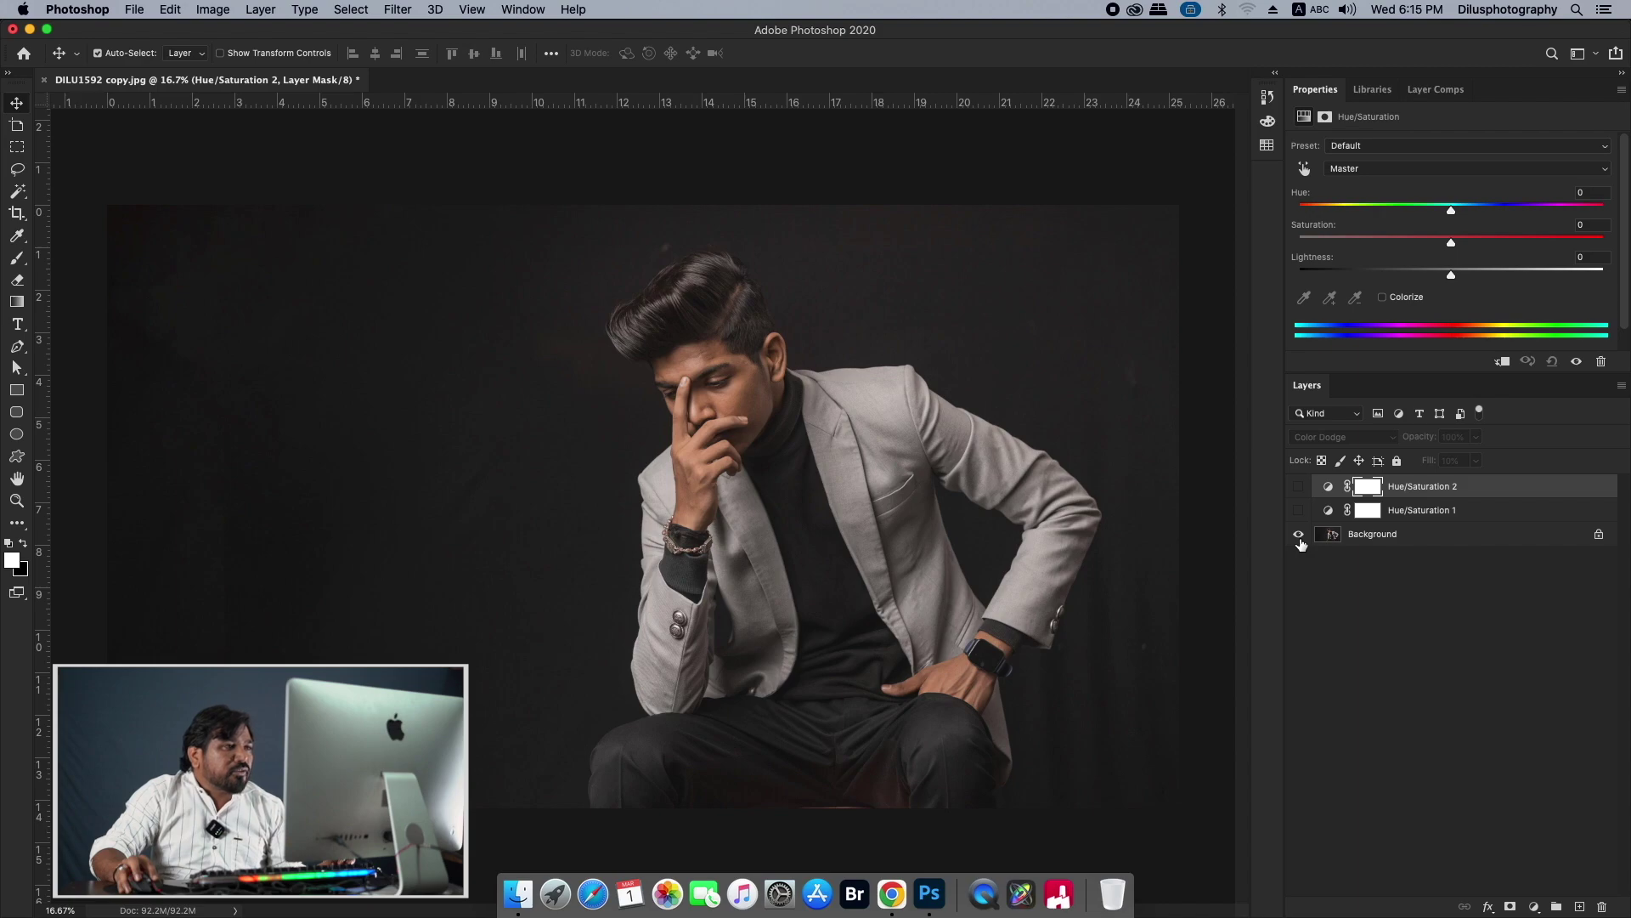
left_click(1299, 534, "alt")
left_click(1299, 537, "alt")
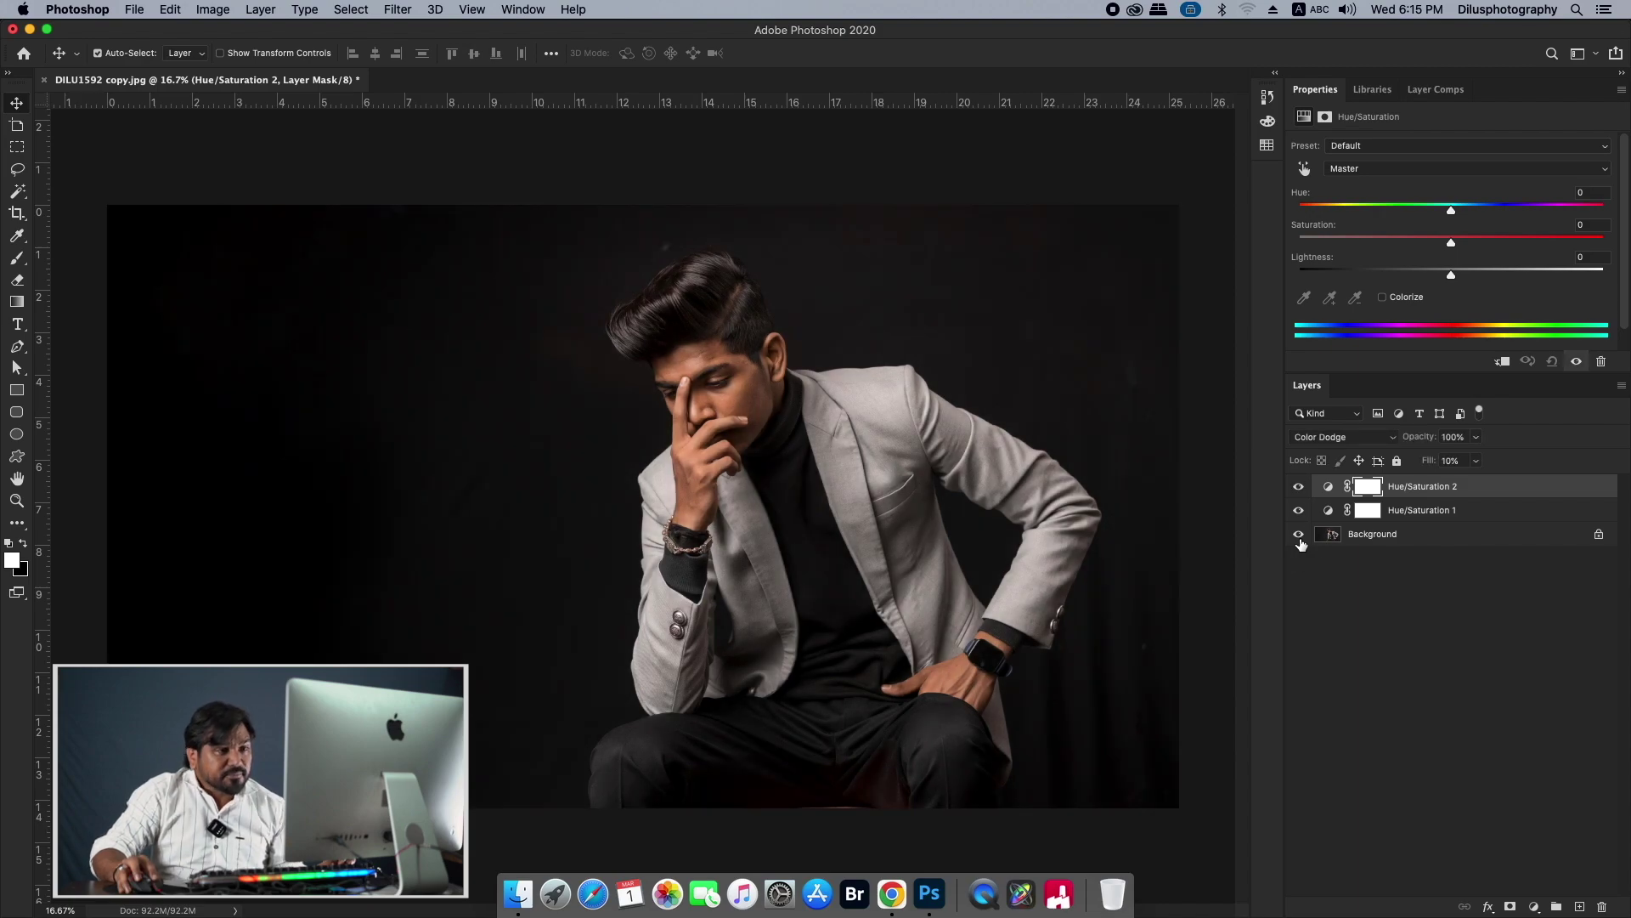
left_click(1299, 537, "alt")
left_click(1298, 535, "alt")
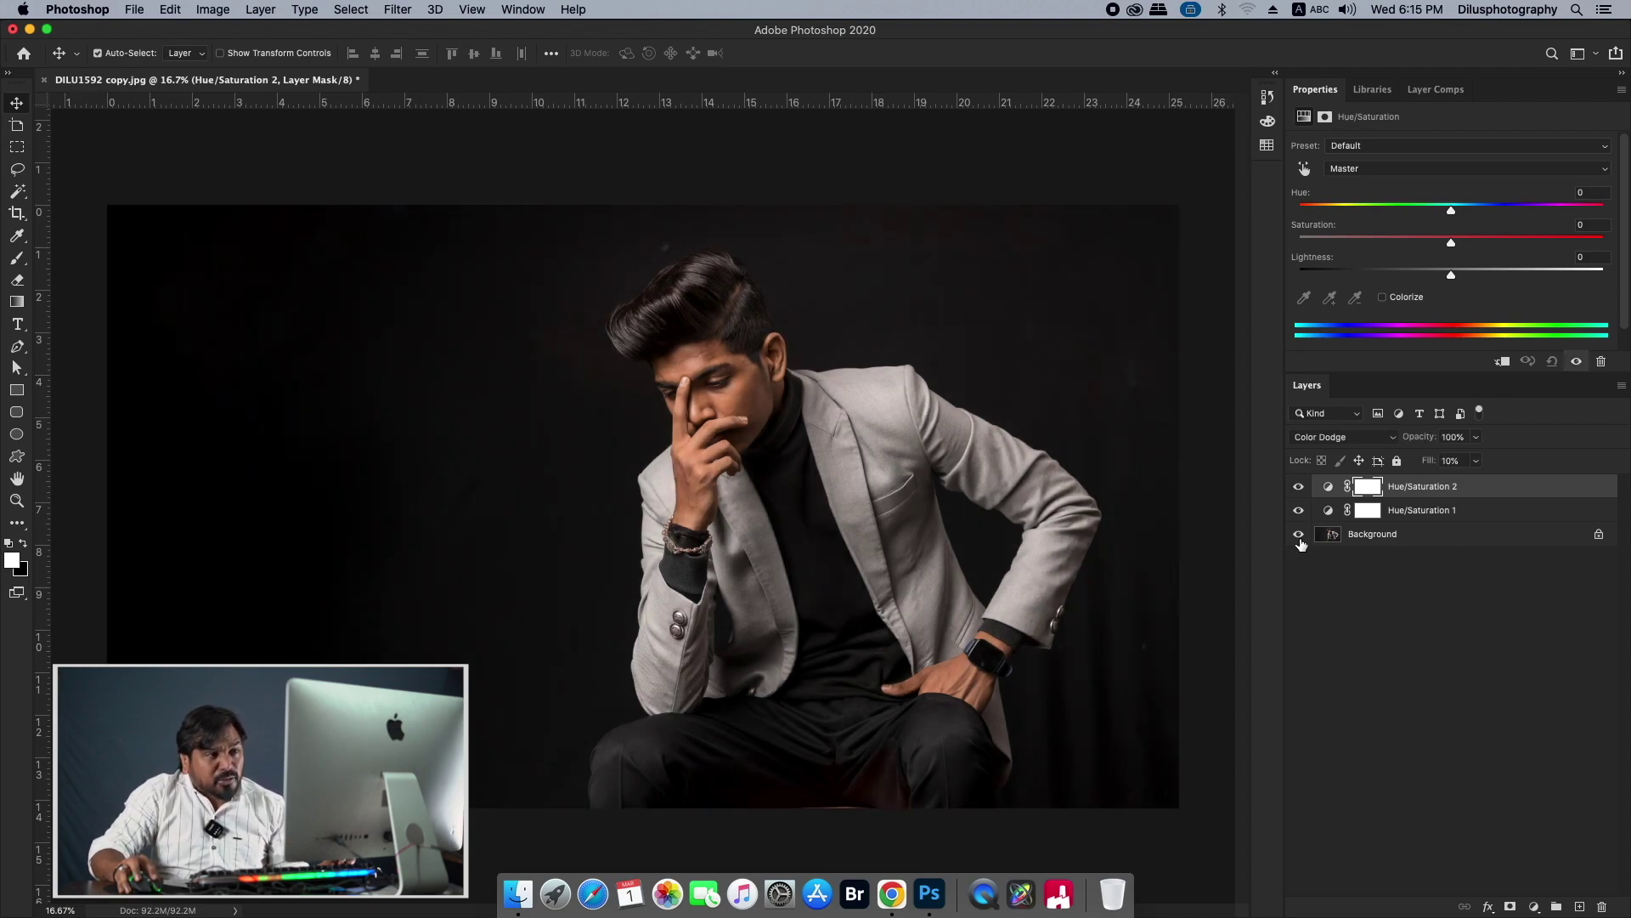
left_click(1299, 537, "alt")
left_click(1299, 537, "alt")
left_click(1300, 537, "alt")
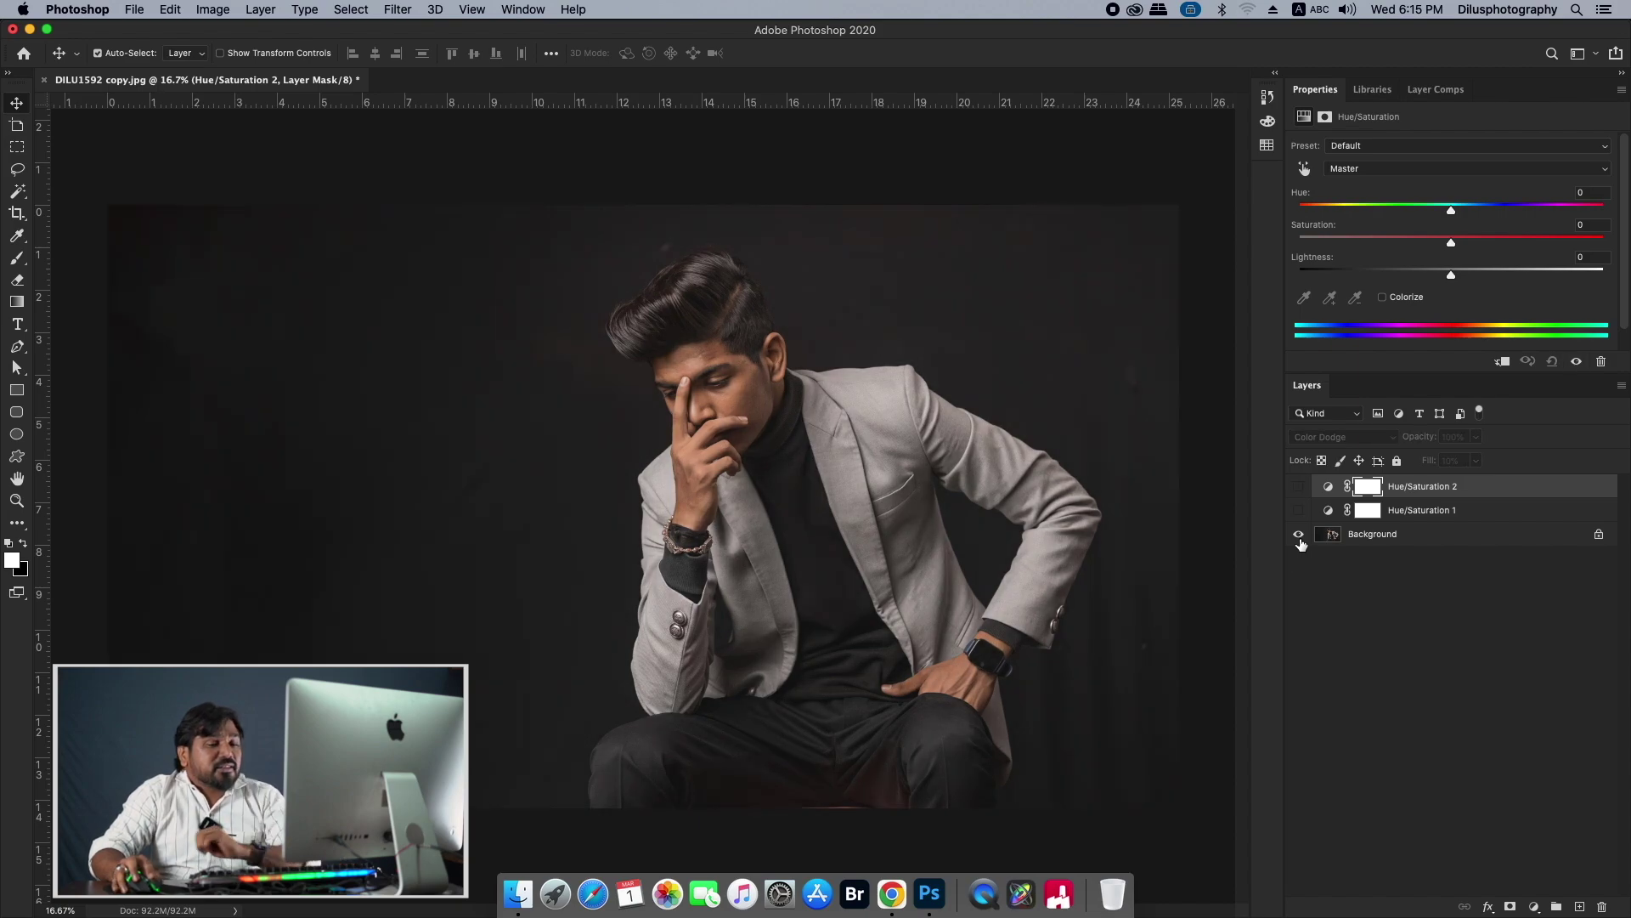
left_click(1300, 537, "alt")
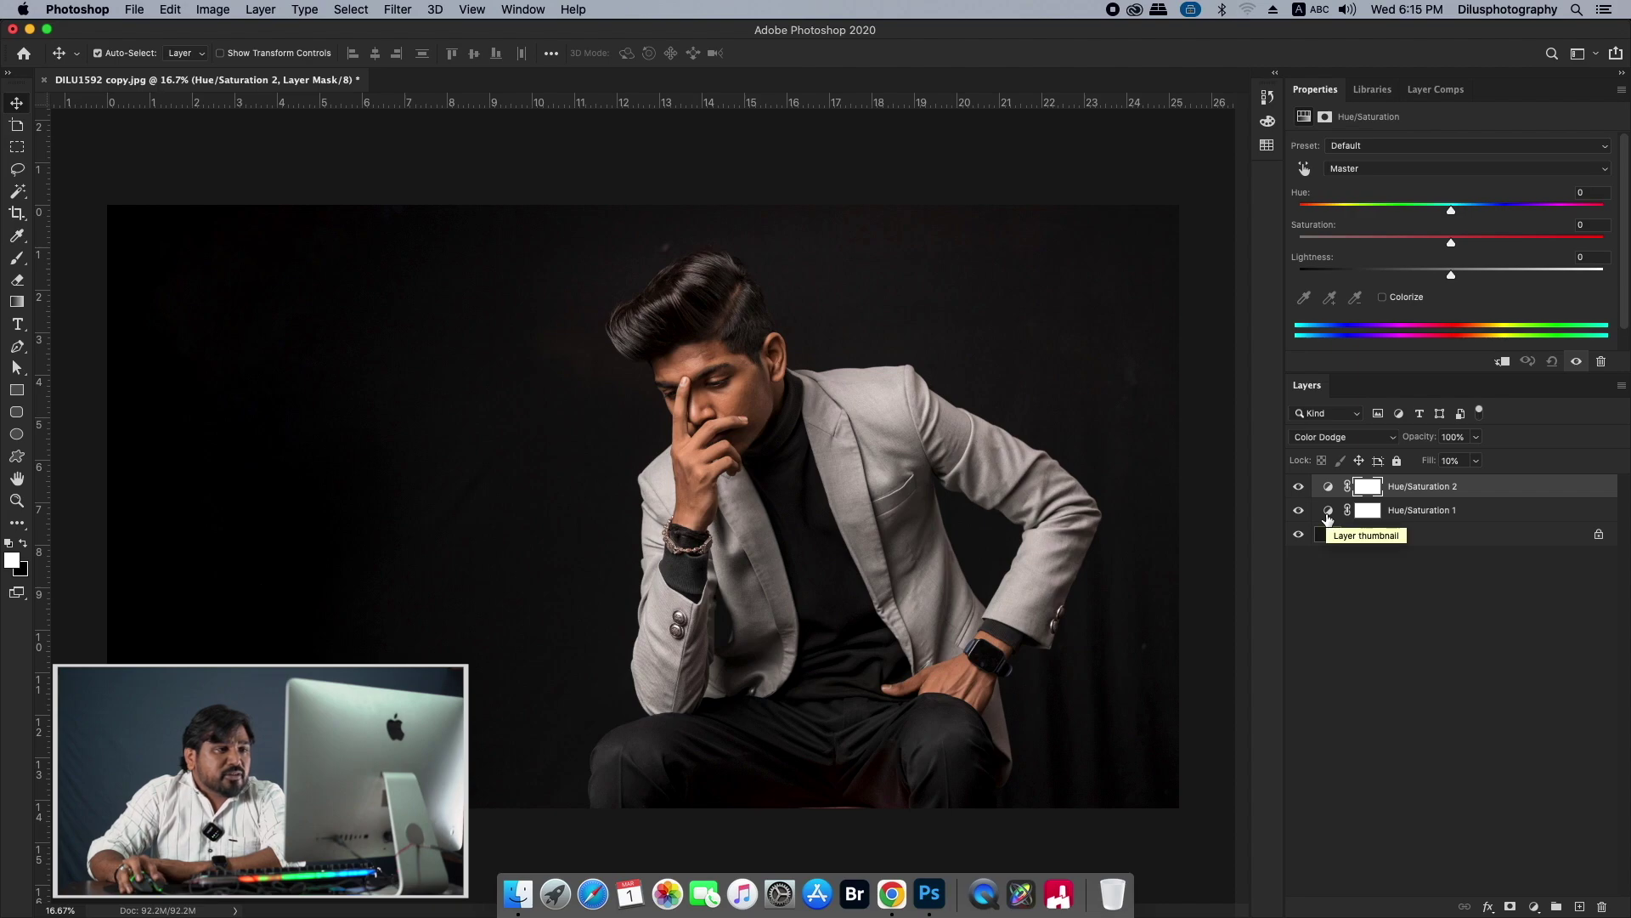
left_click(1328, 514)
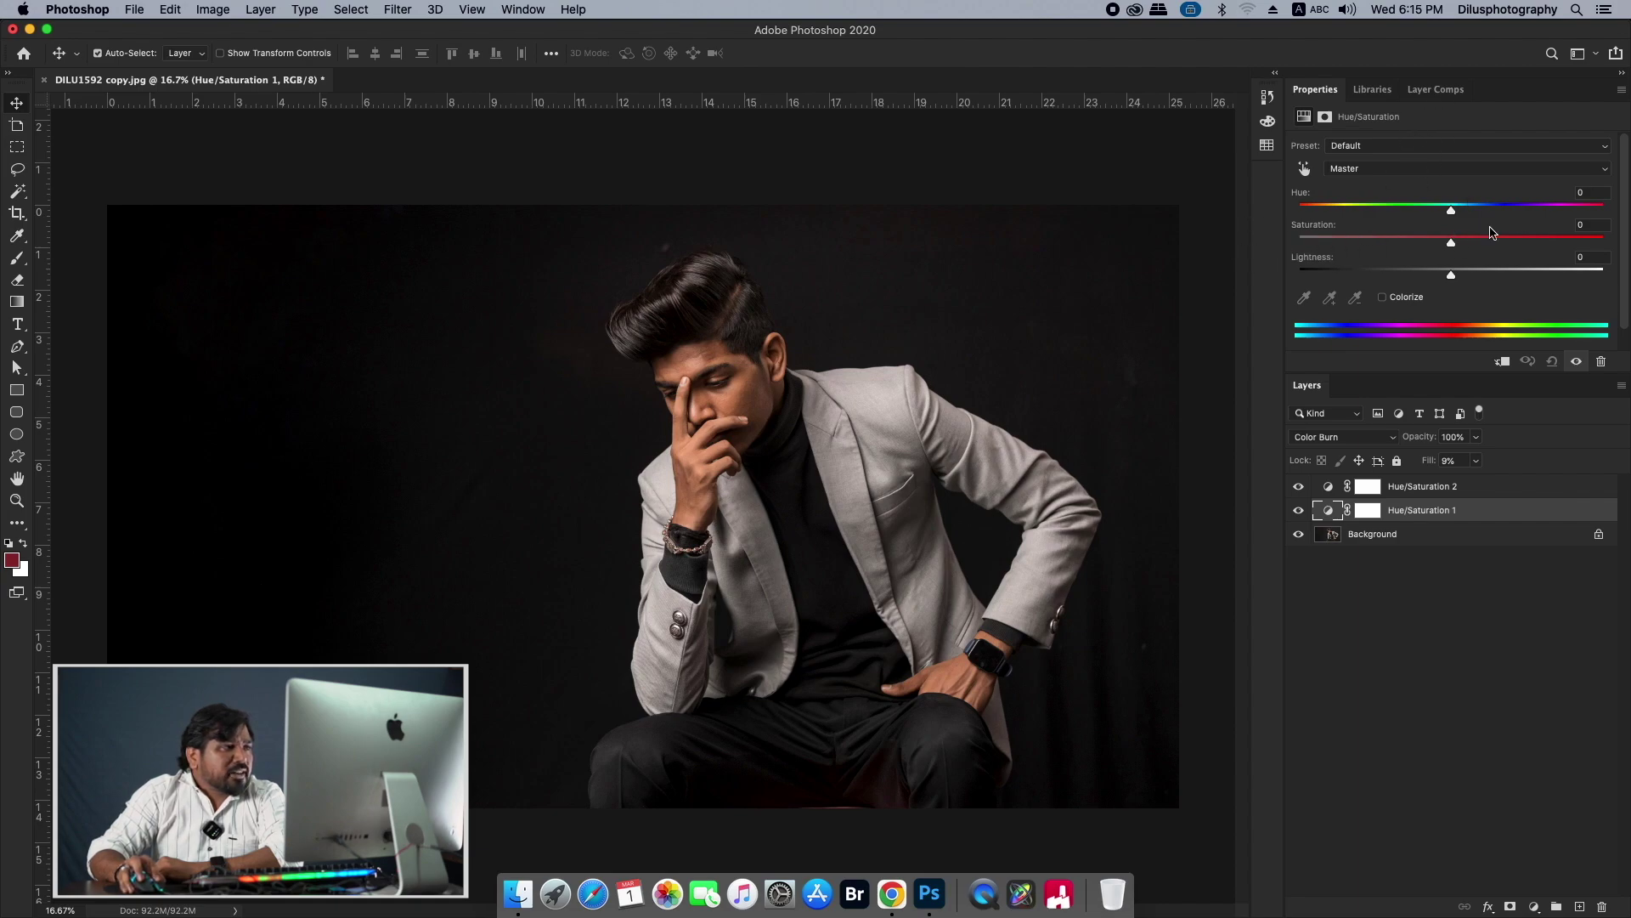
- Try heavy desaturation on Hue/Saturation 1, then settle its Saturation at -1 and compare
mouse_move(1460, 242)
left_mouse_down()
mouse_move(1505, 238)
mouse_move(1338, 244)
left_mouse_up()
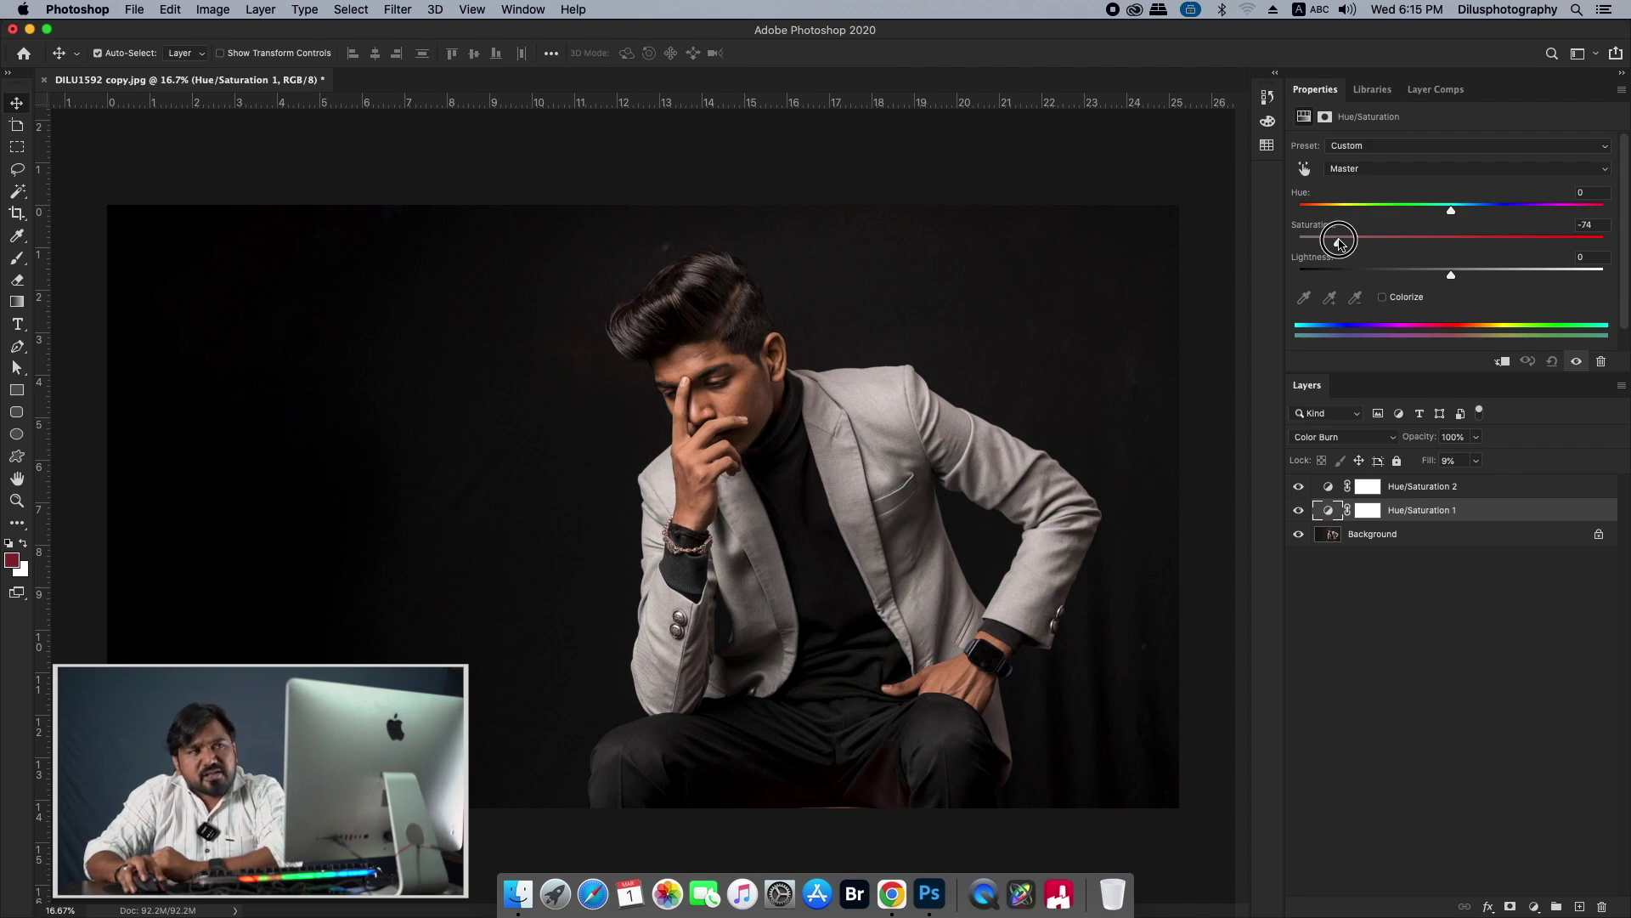
left_click_drag(1338, 244, 1448, 238)
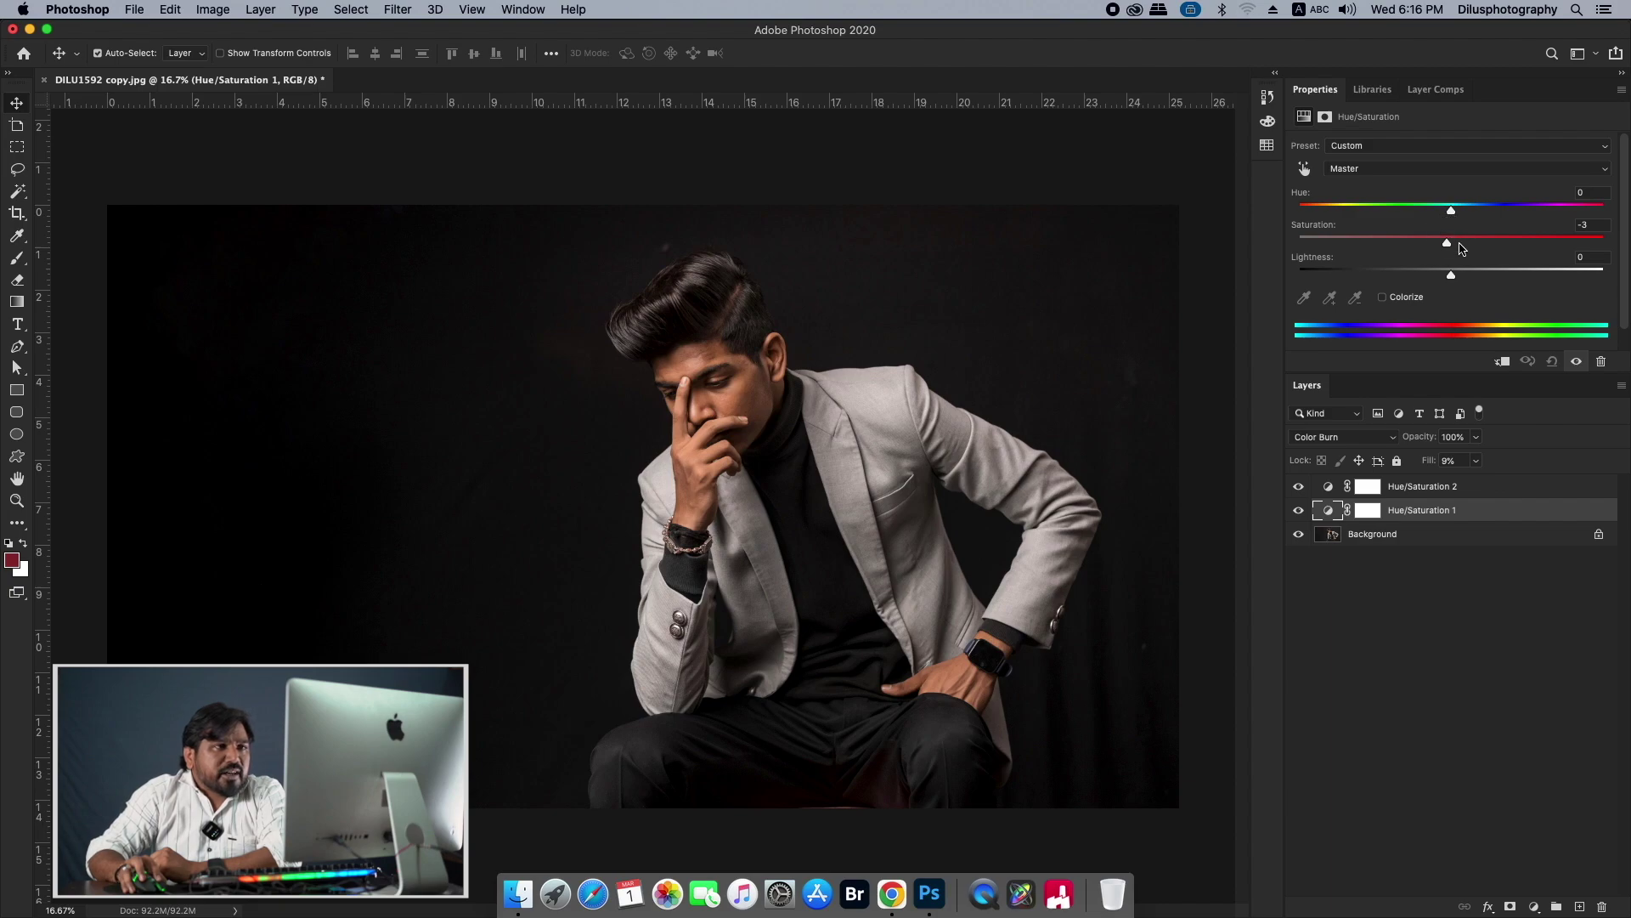
mouse_move(1452, 244)
left_mouse_down()
mouse_move(1500, 241)
mouse_move(1450, 241)
left_mouse_up()
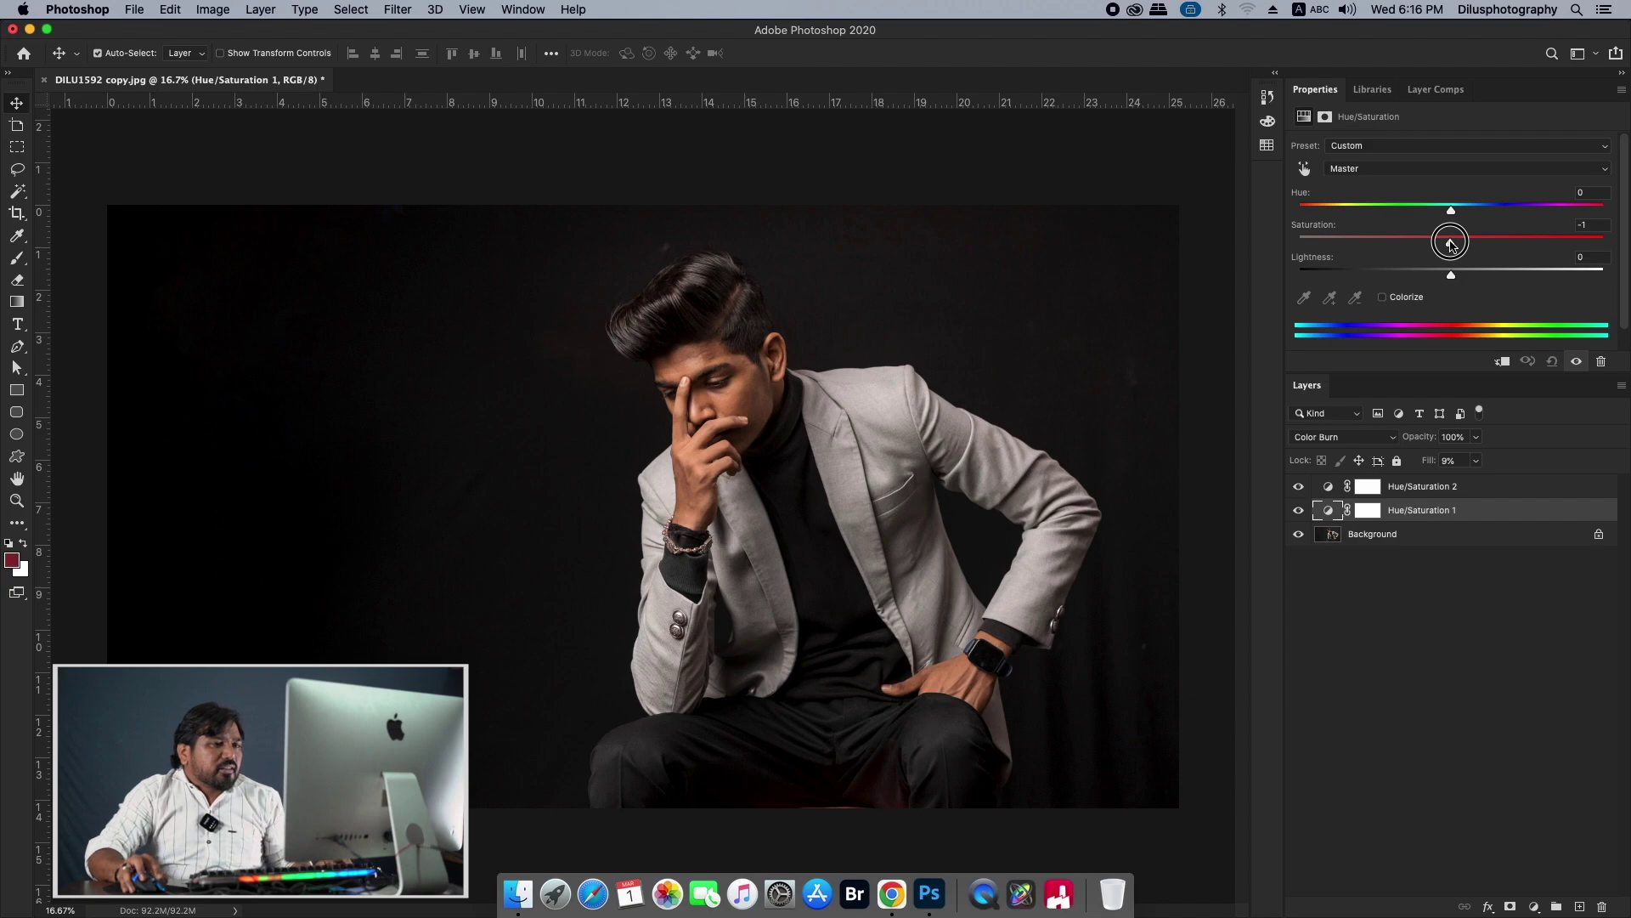
left_click(1299, 535)
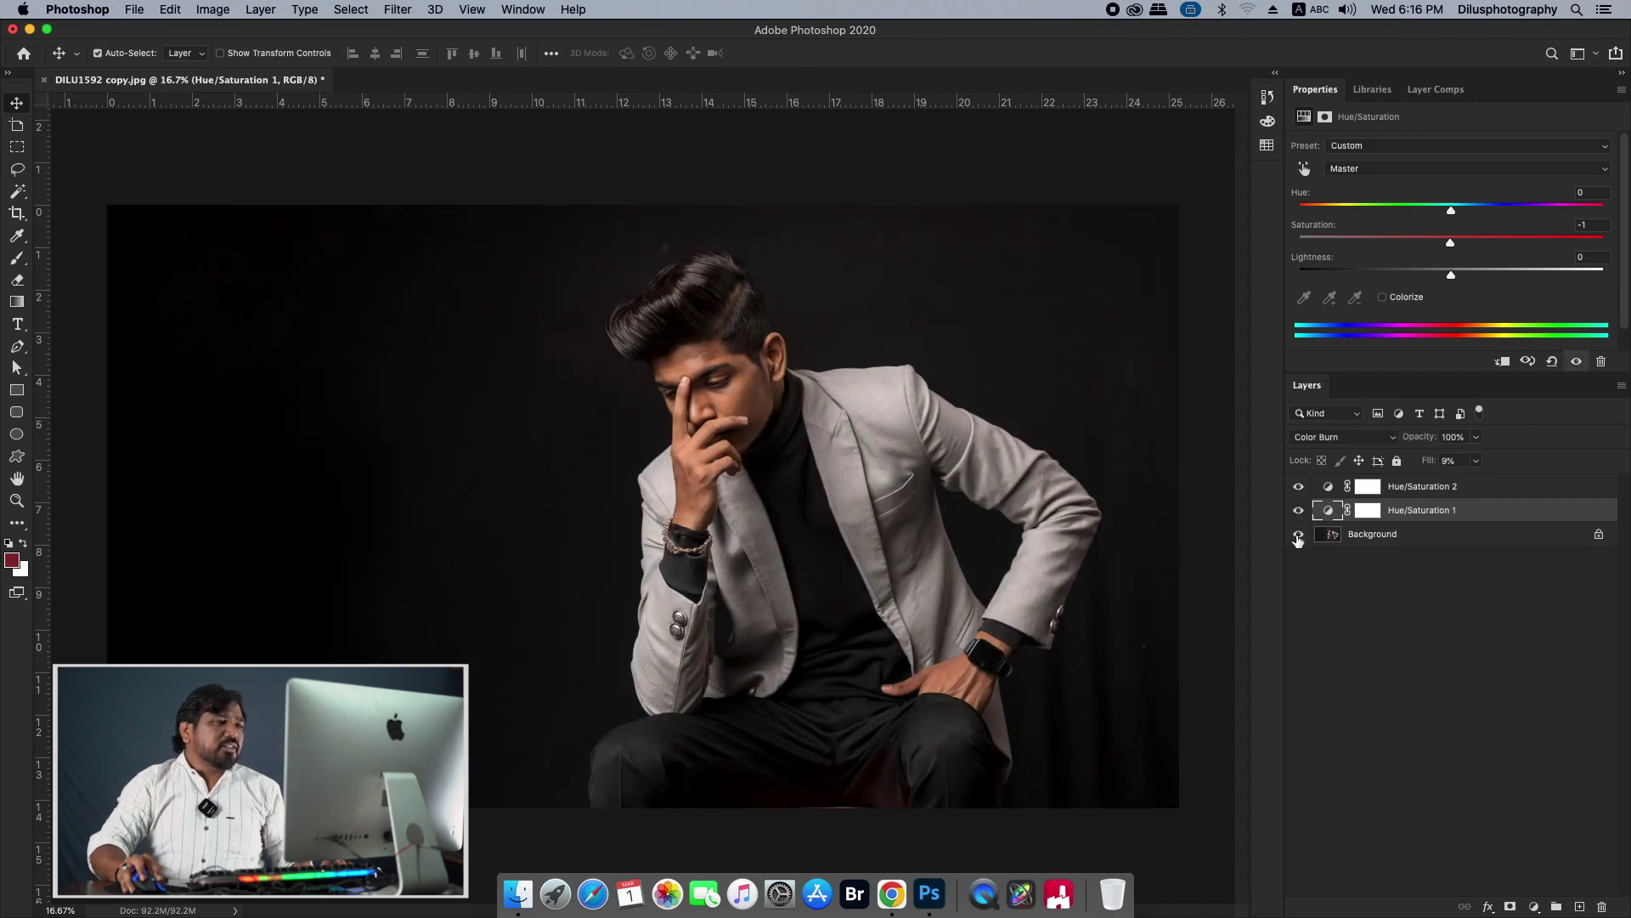
- Flip the adjustments on and off repeatedly to compare the man's portrait before and after
left_click(1299, 535)
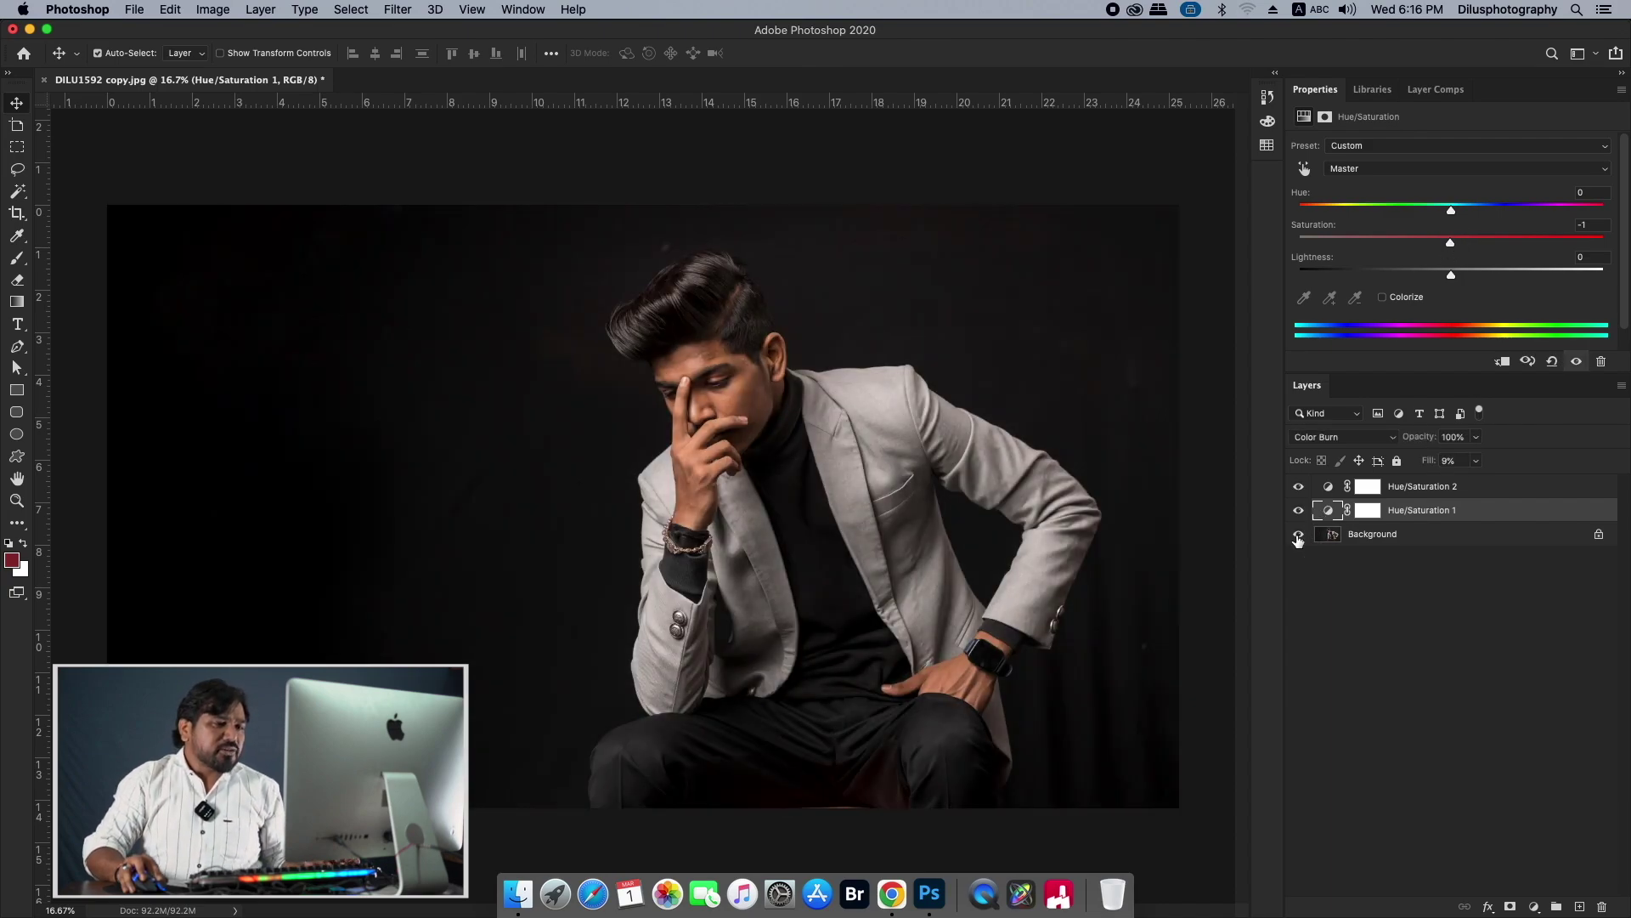
left_click(1298, 535)
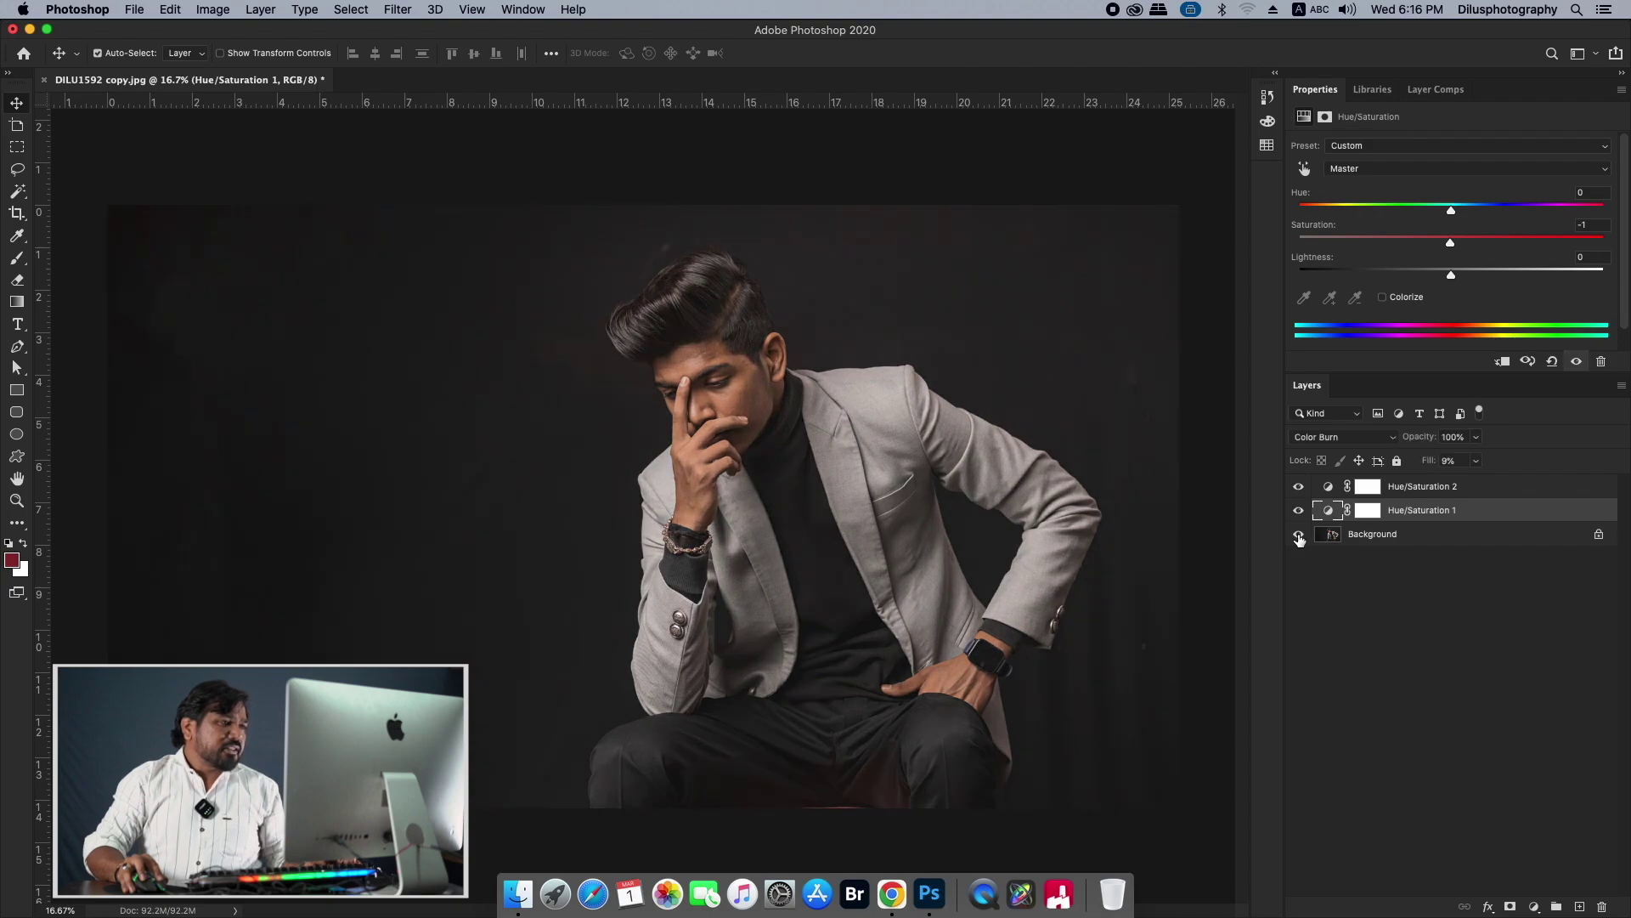
left_click(1299, 535)
left_click(1298, 536)
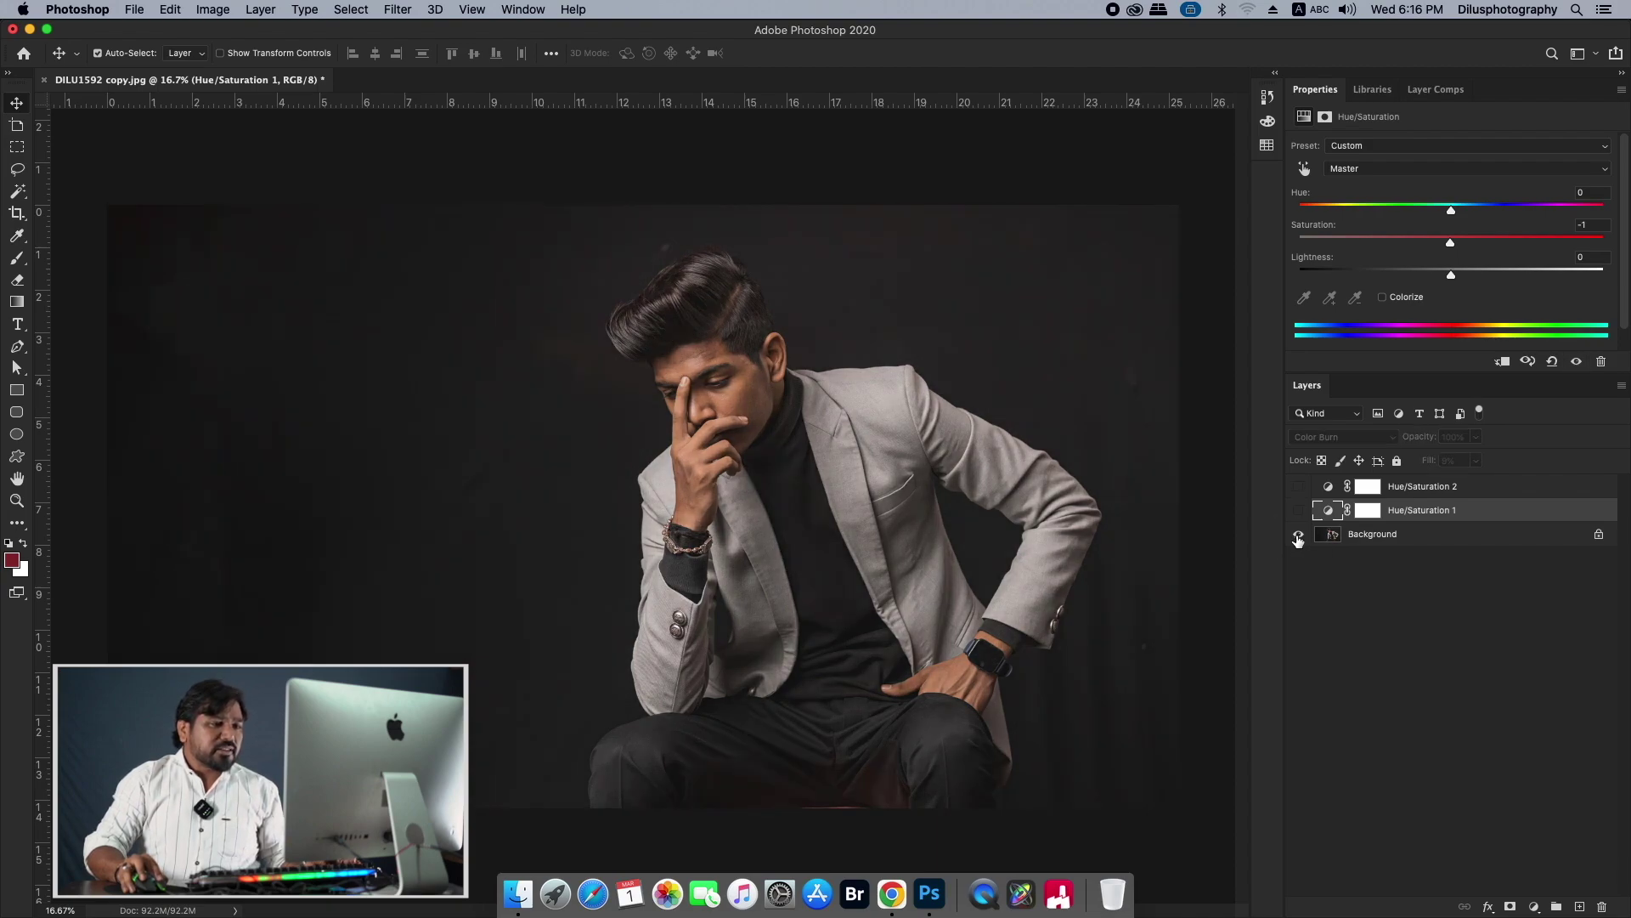
left_click(1299, 535)
left_click(1299, 535)
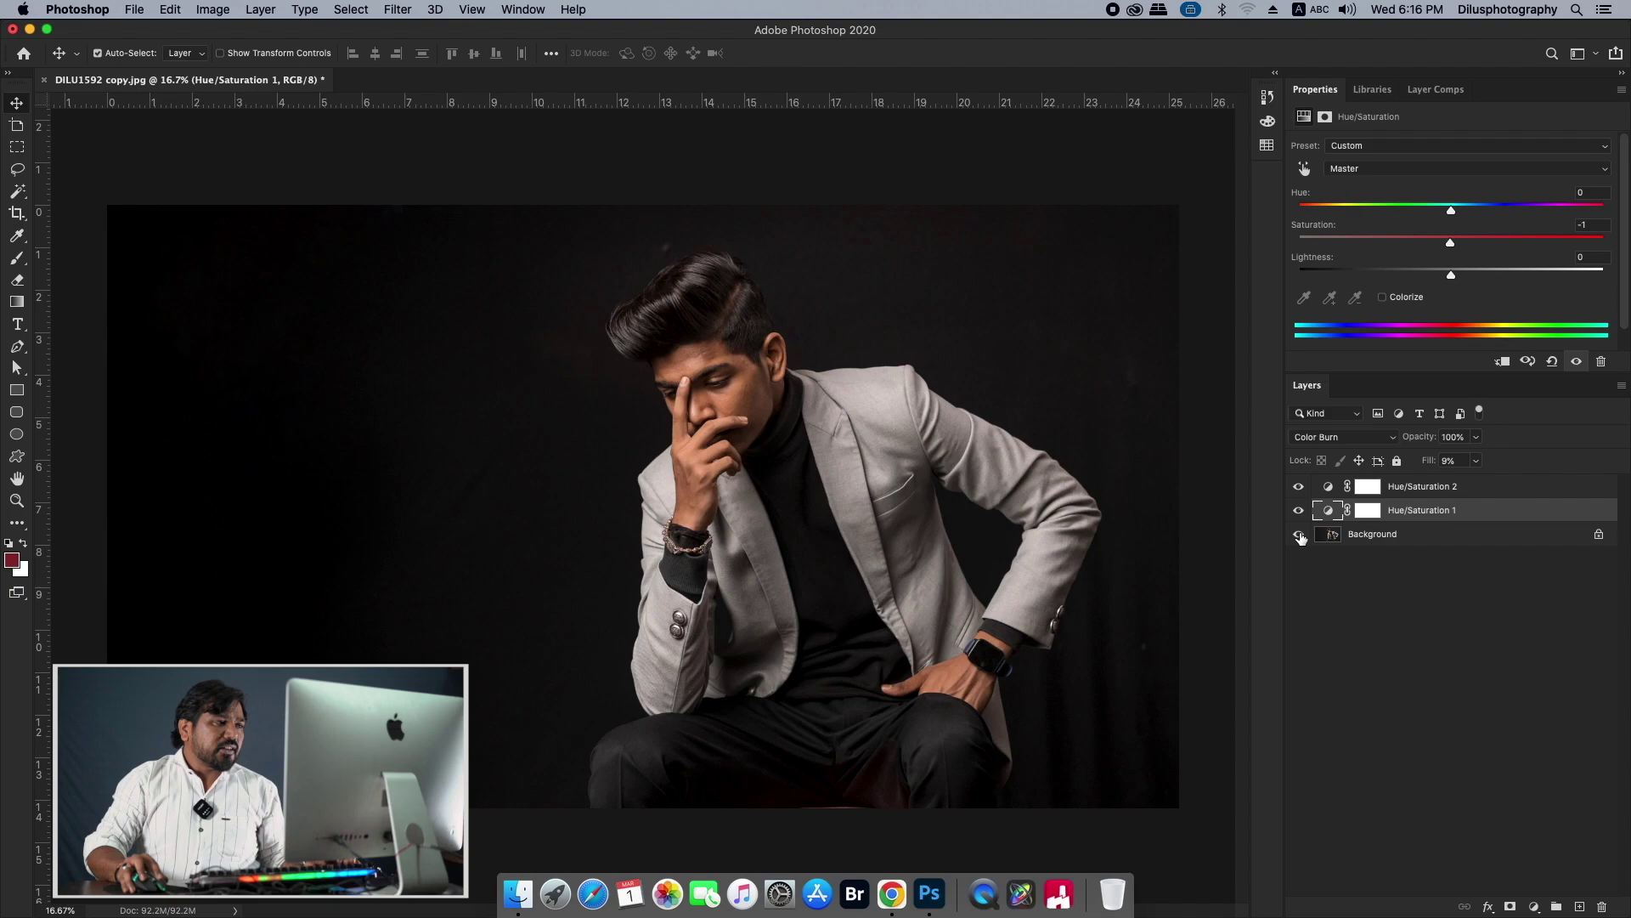
left_click(1299, 536)
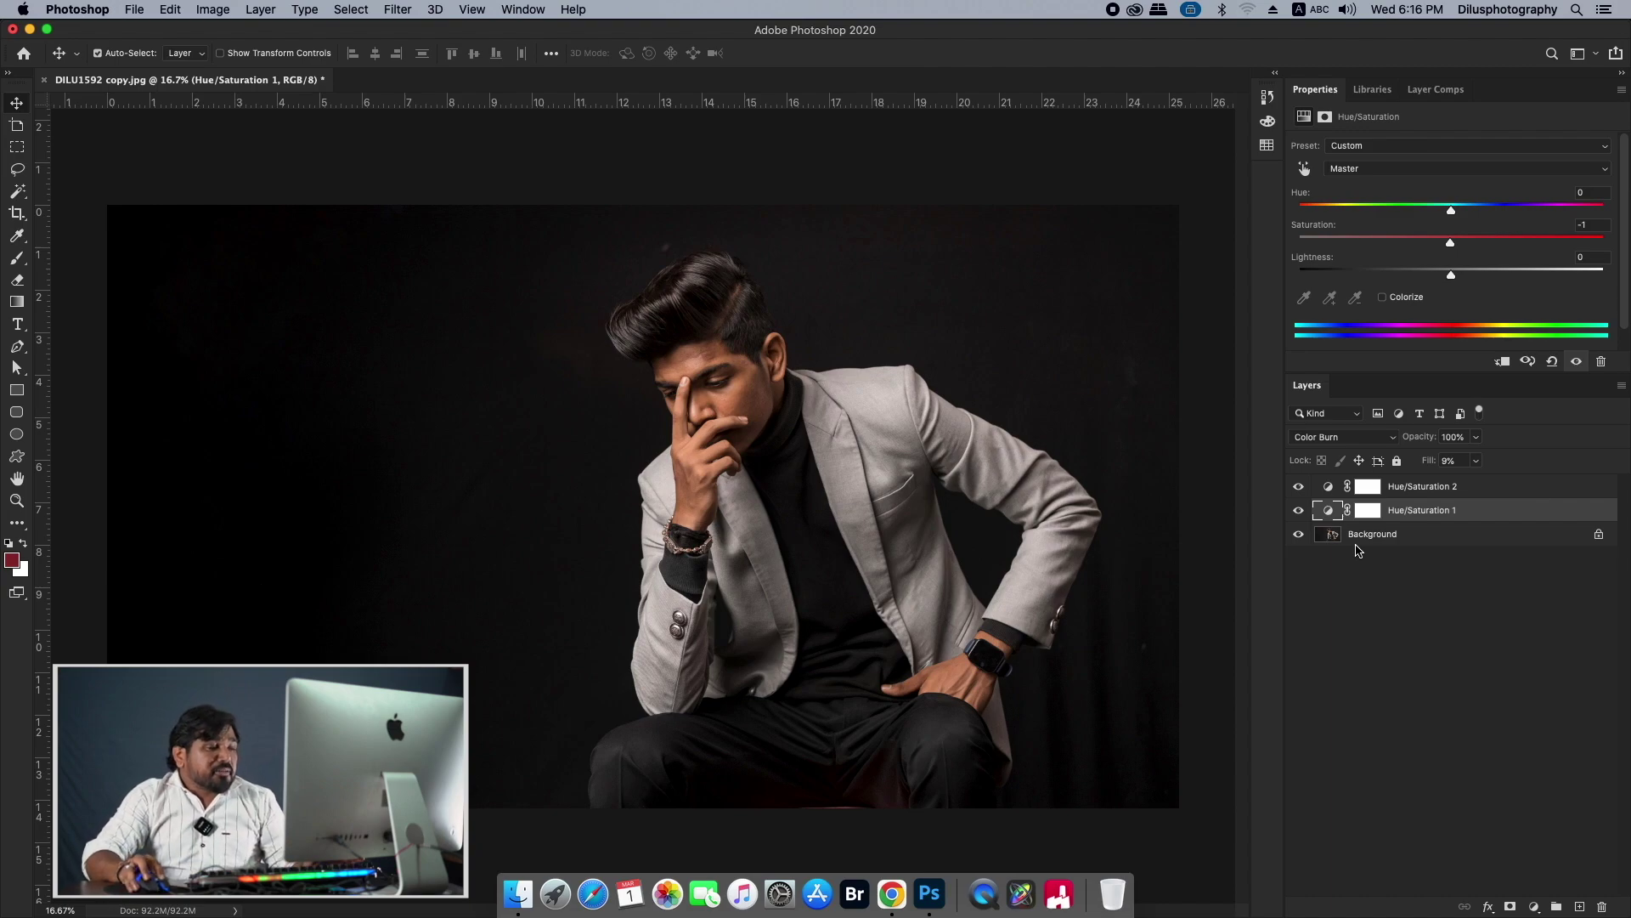
- Open 1U5A9446 copy.jpg from the Test folder in Adobe Photoshop 2020
left_click(519, 892)
right_click(868, 493)
mouse_move(916, 465)
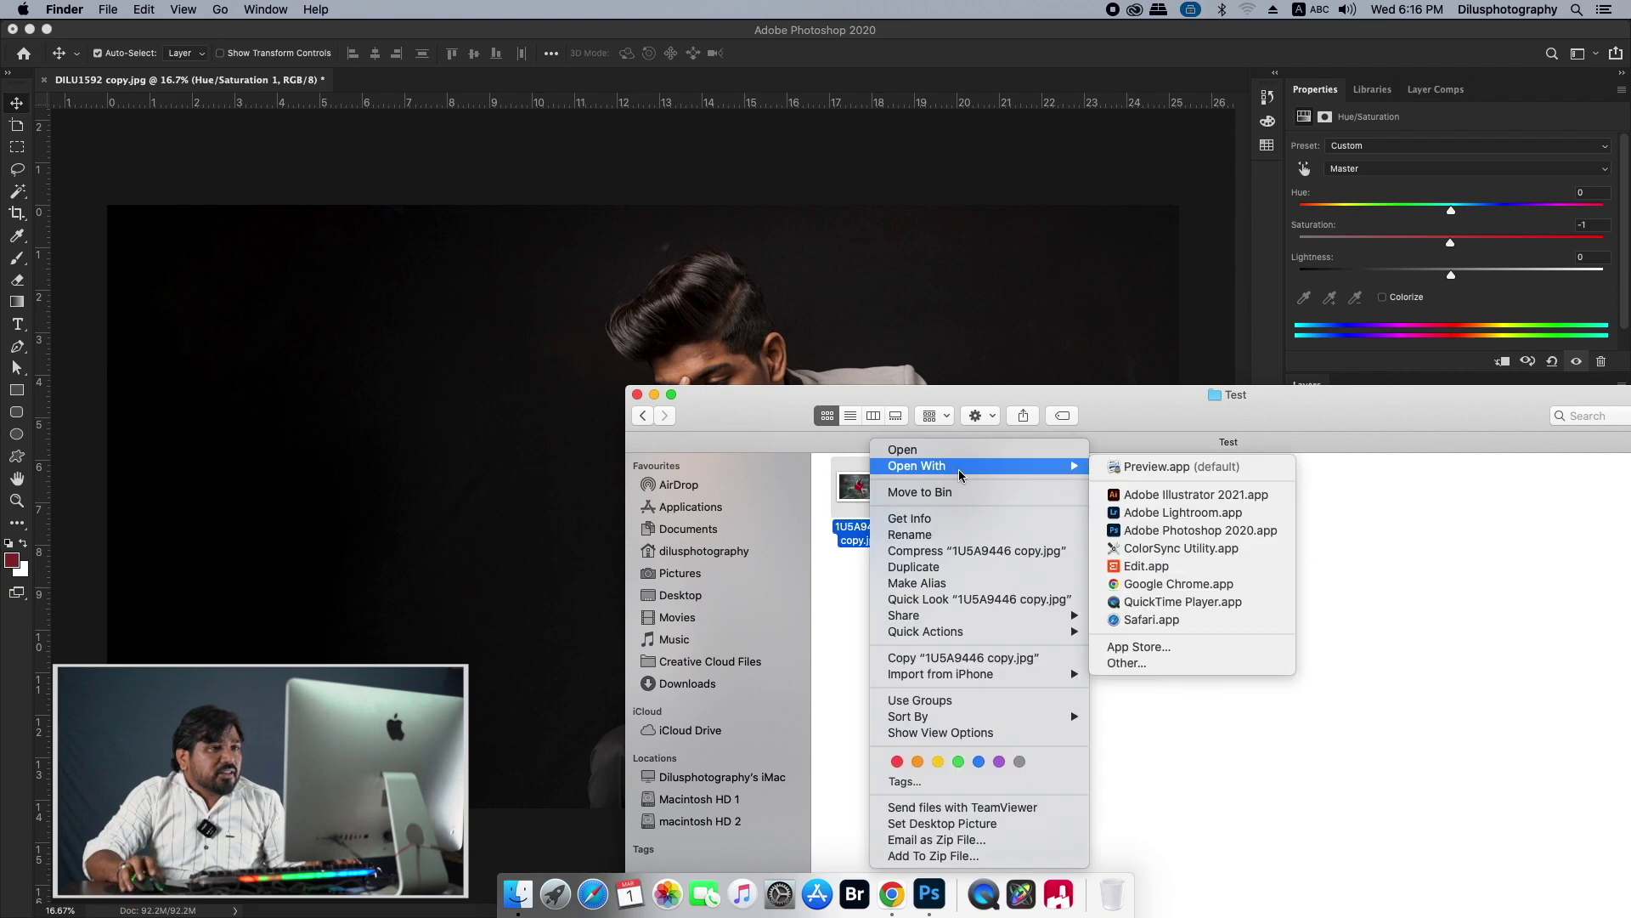
left_click(1262, 540)
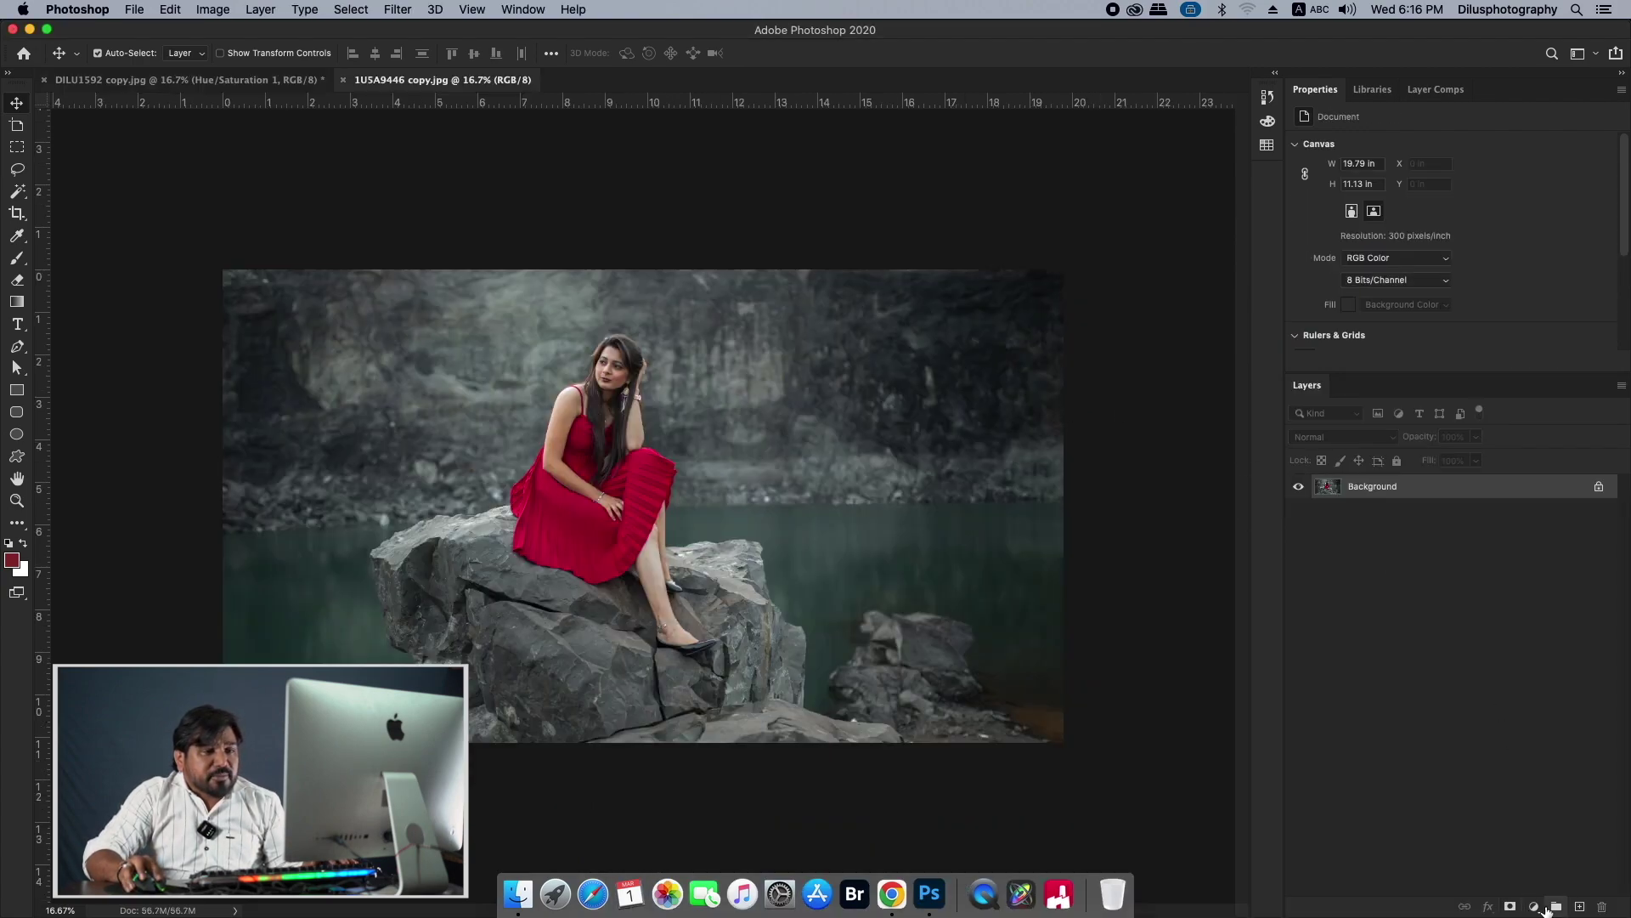
- Create Group 1 containing Hue/Saturation 1, blended as Color Burn at 8% Fill
left_click(1550, 906)
left_click(1534, 905)
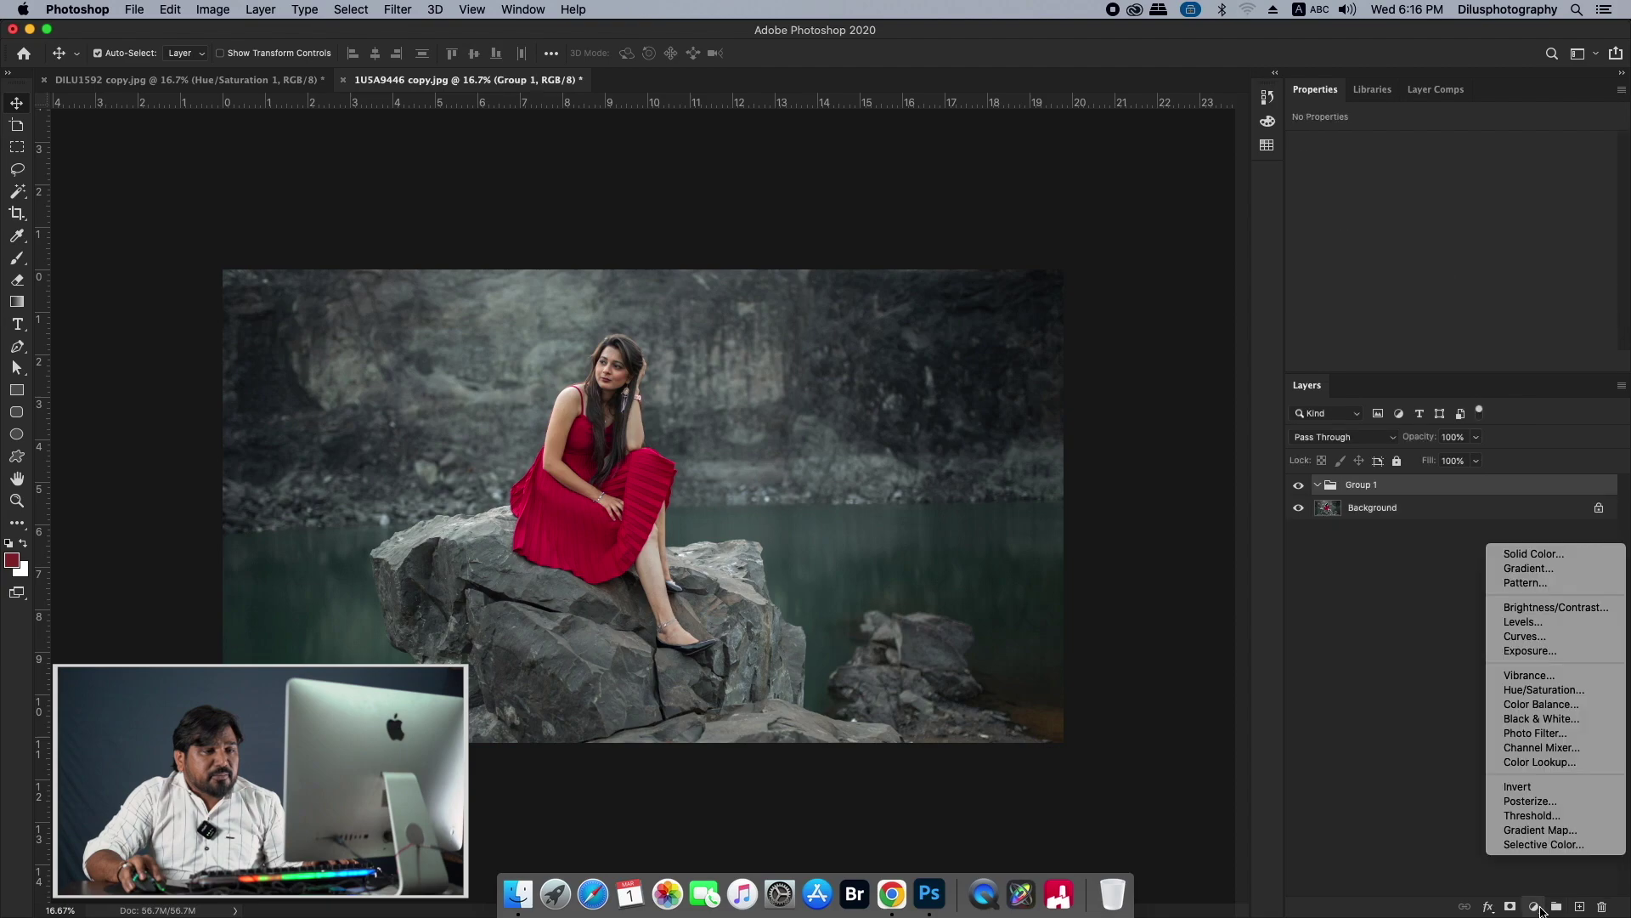
left_click(1583, 689)
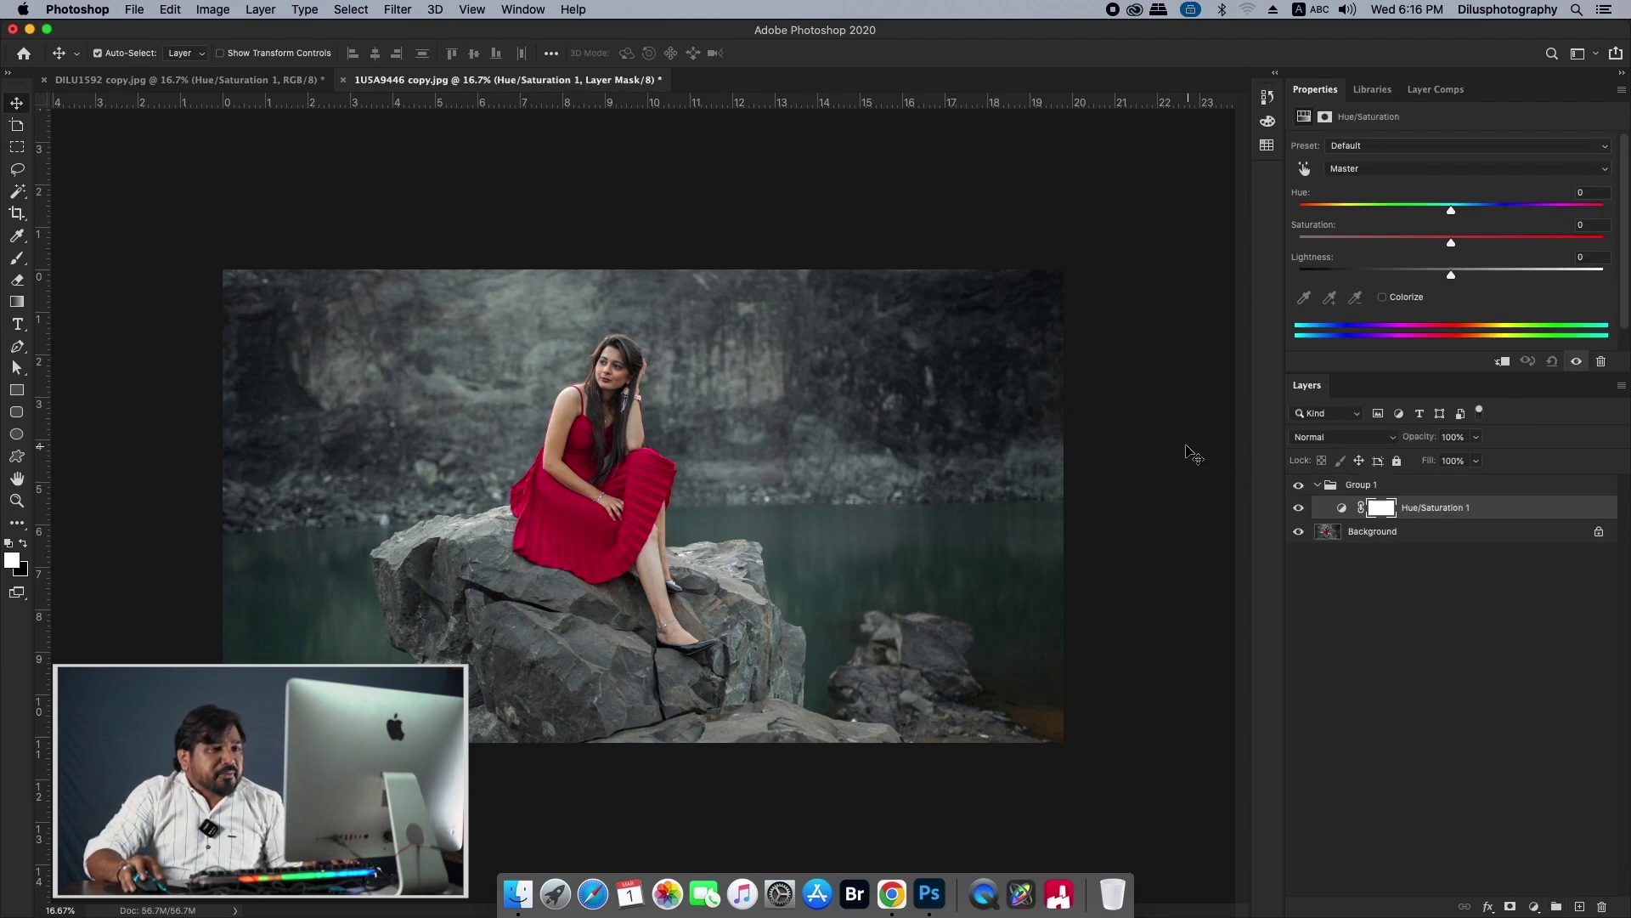
left_click(1343, 438)
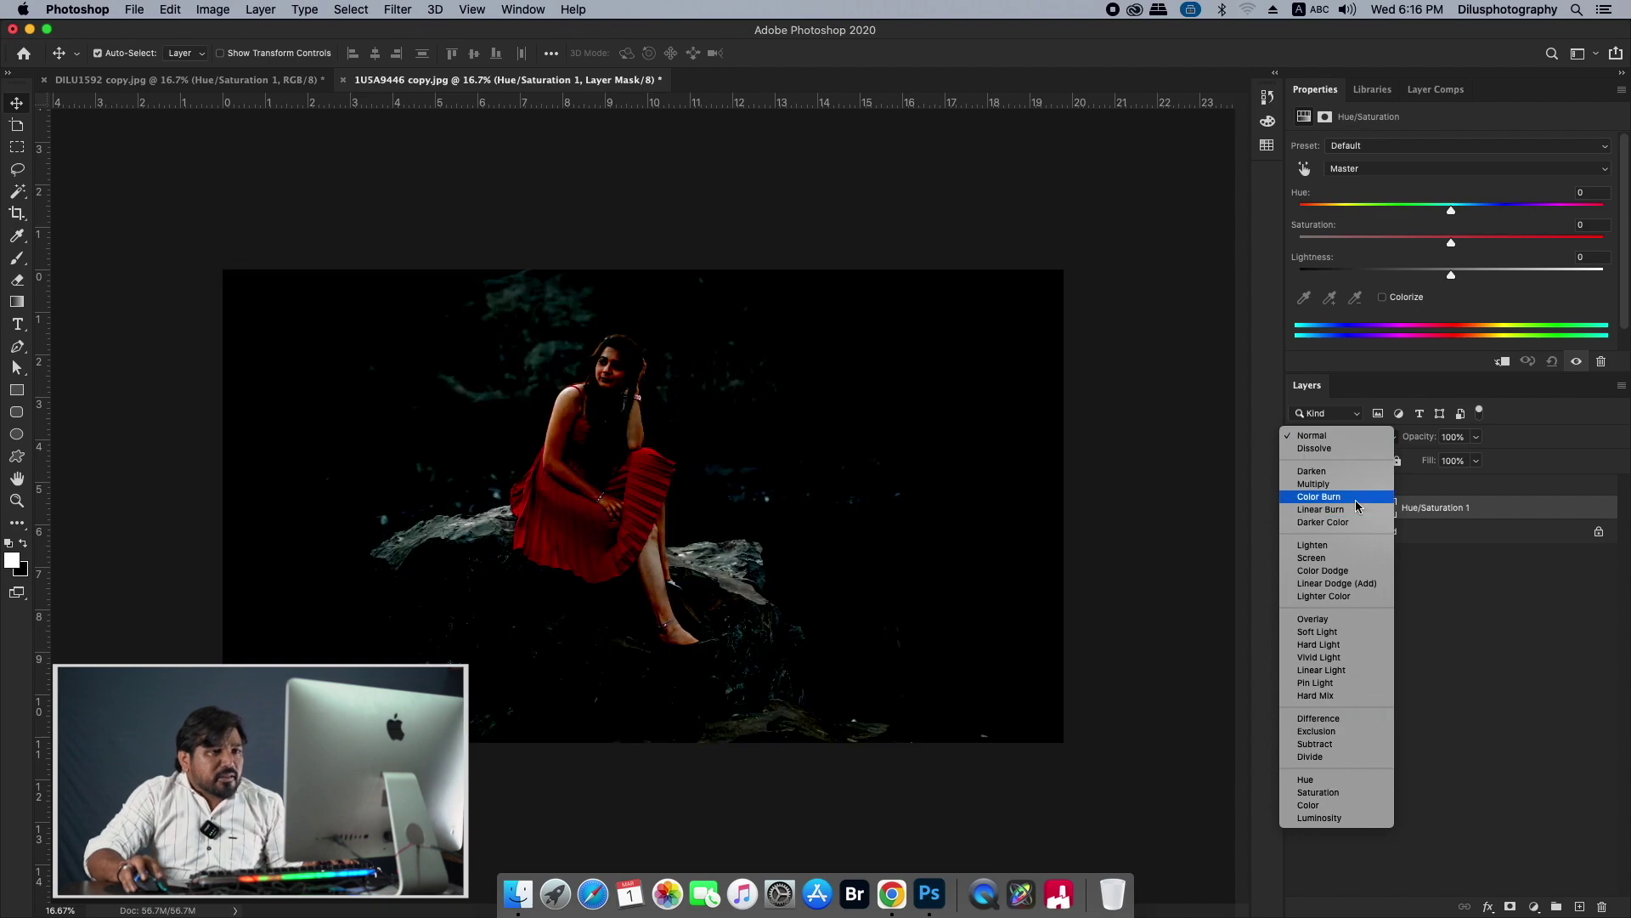
left_click(1358, 501)
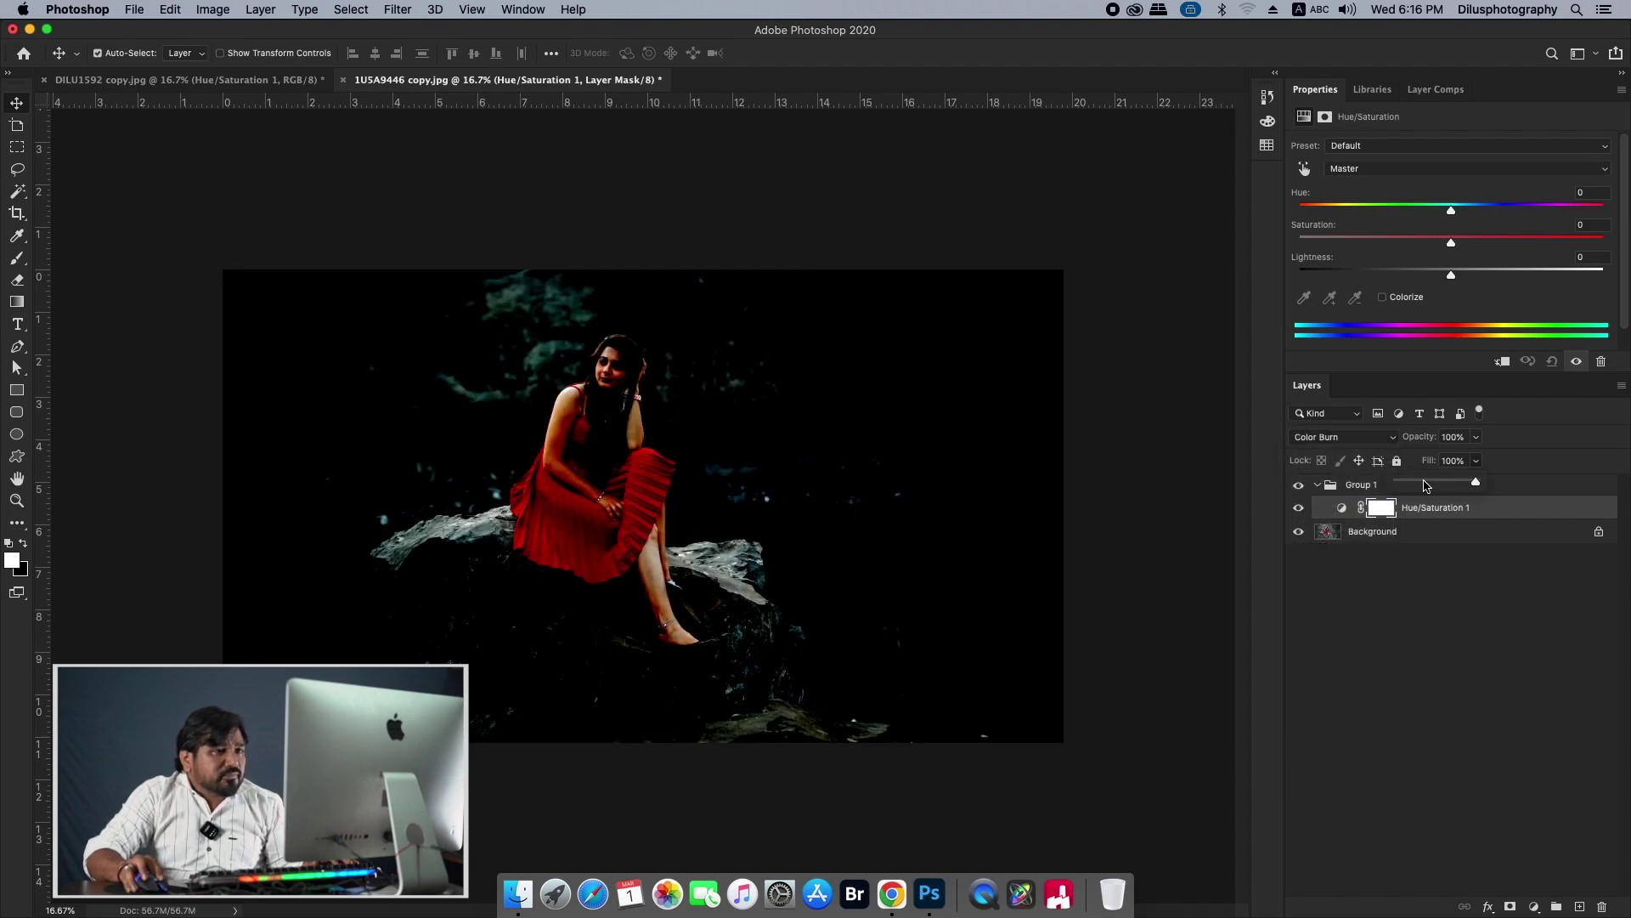
left_click_drag(1426, 485, 1408, 484)
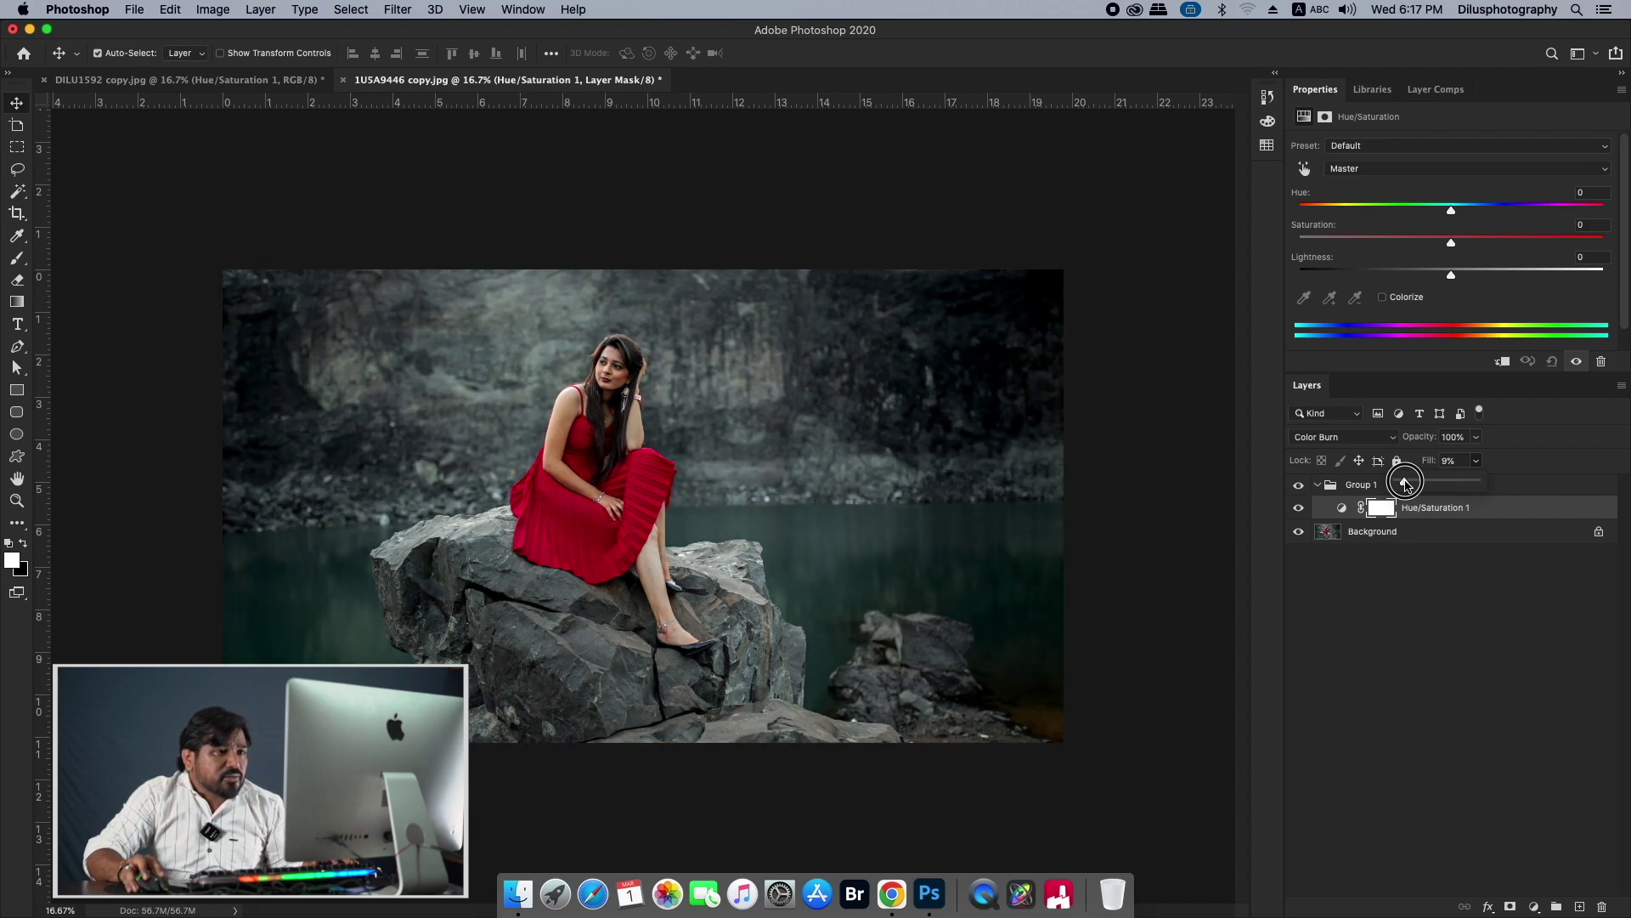
- Add Hue/Saturation 2 at the top of Group 1, blended as Color Dodge at 10% fill
left_click(1298, 507)
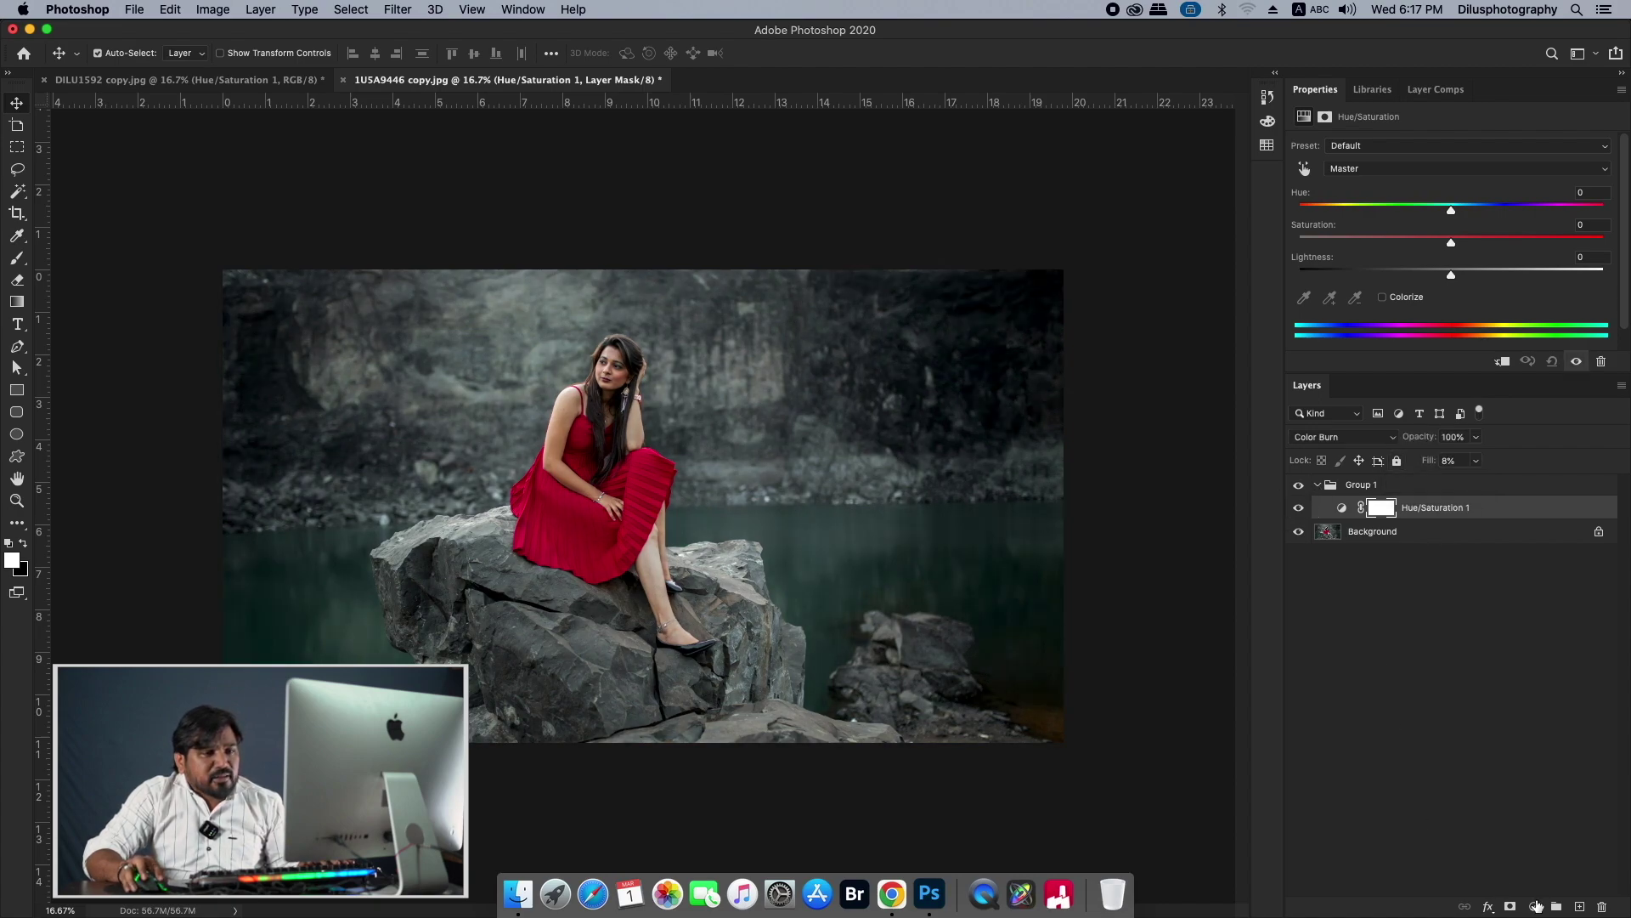
left_click(1537, 906)
left_click(1584, 697)
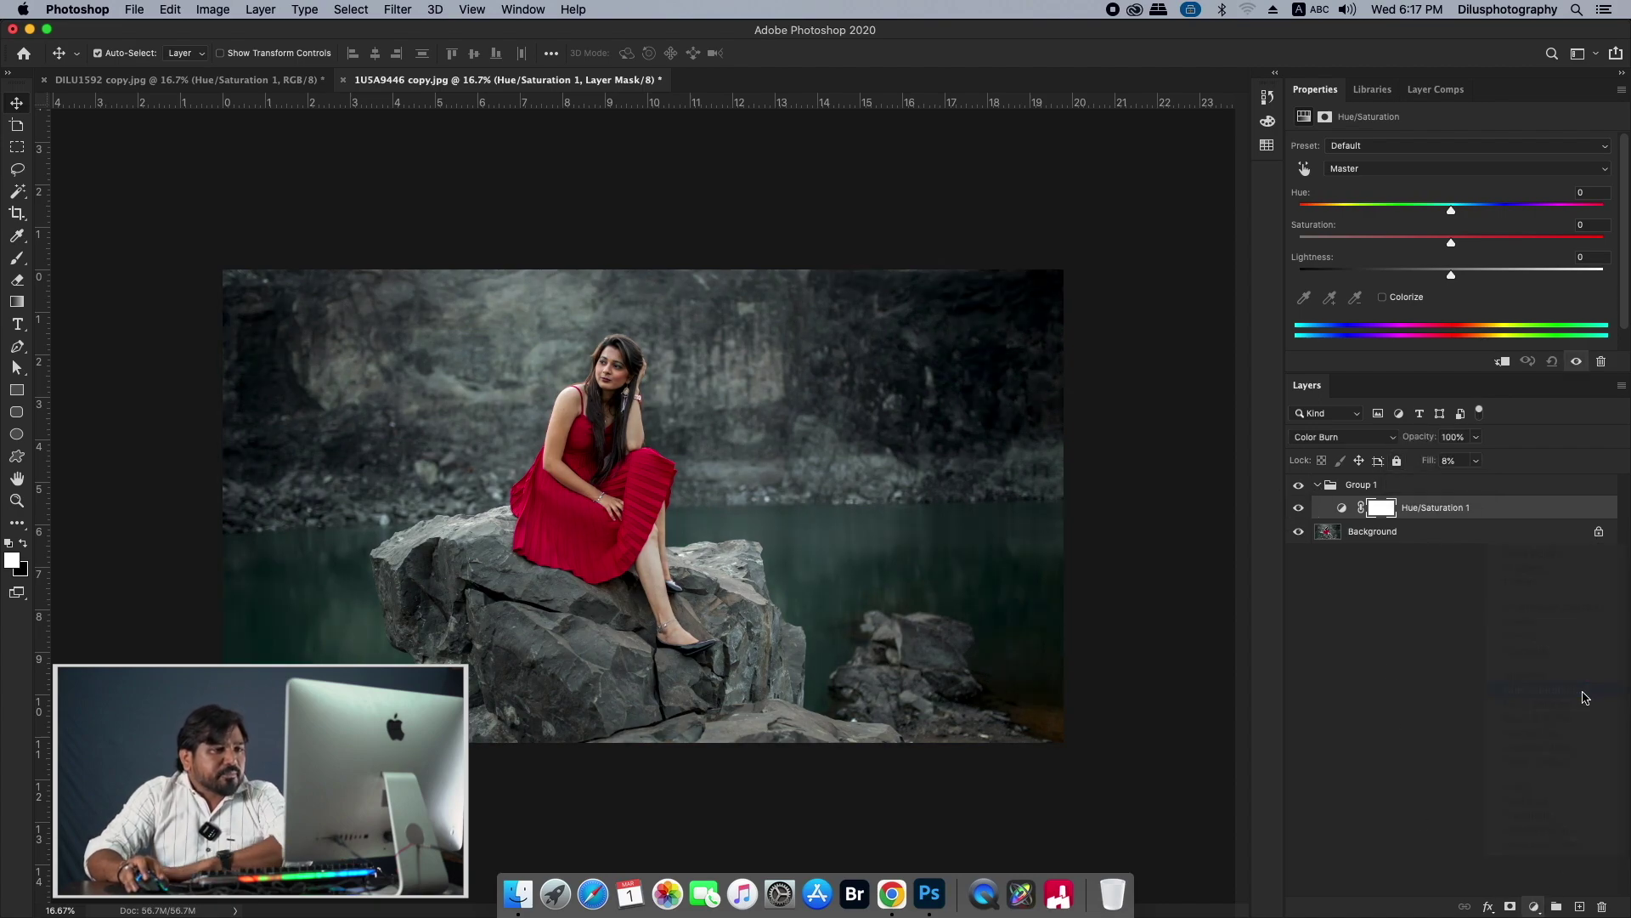
left_click(1364, 437)
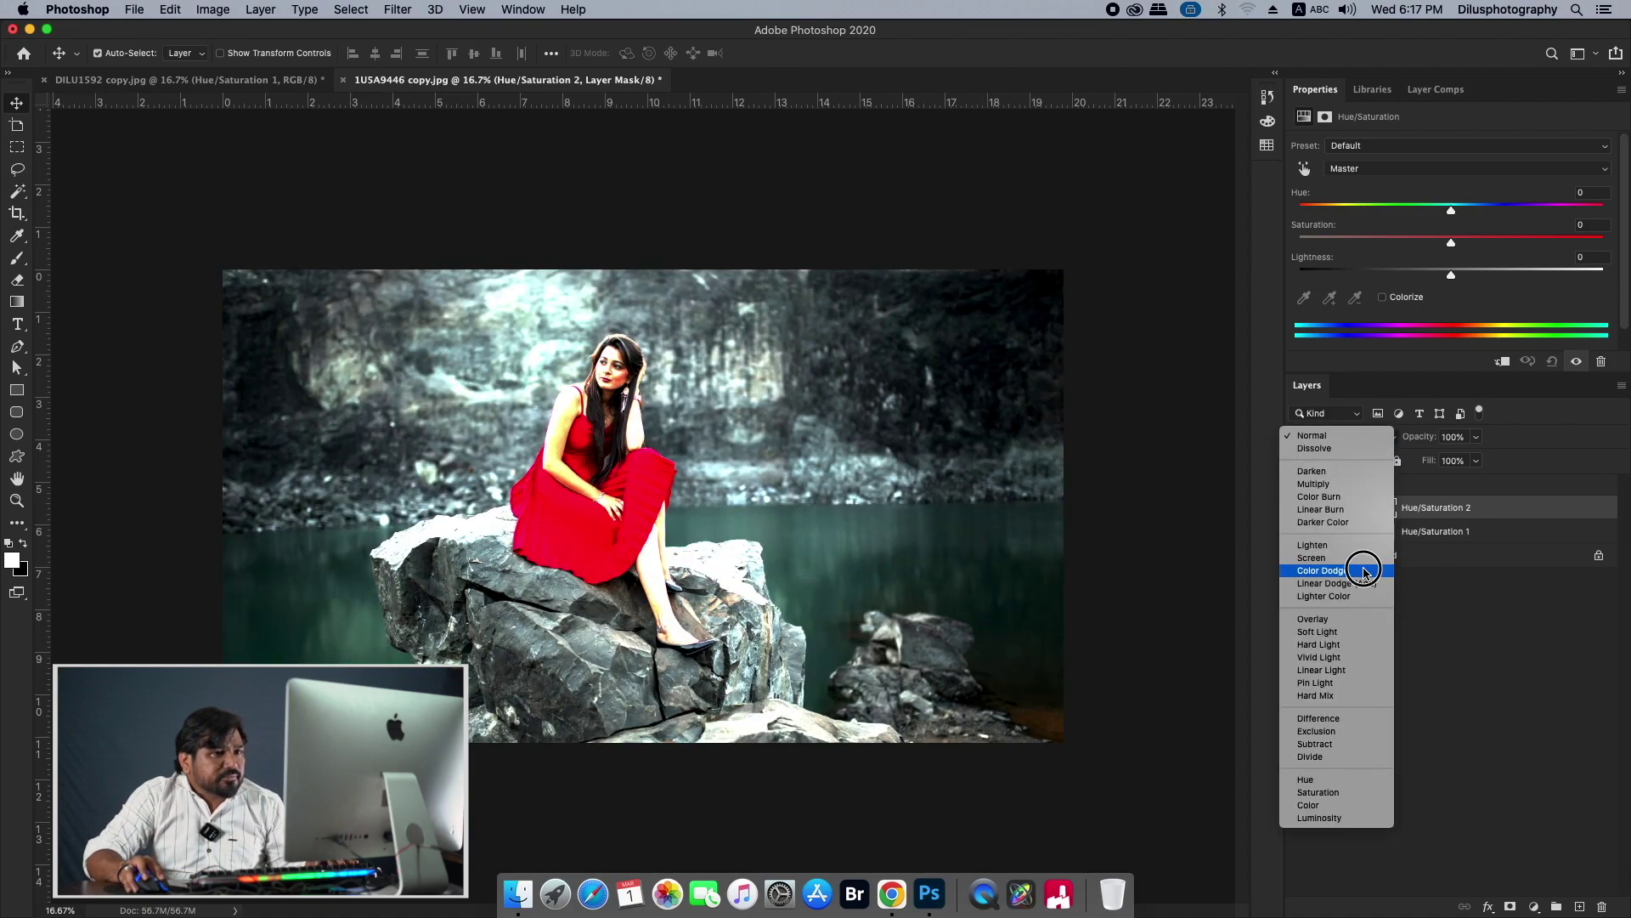
left_click(1401, 575)
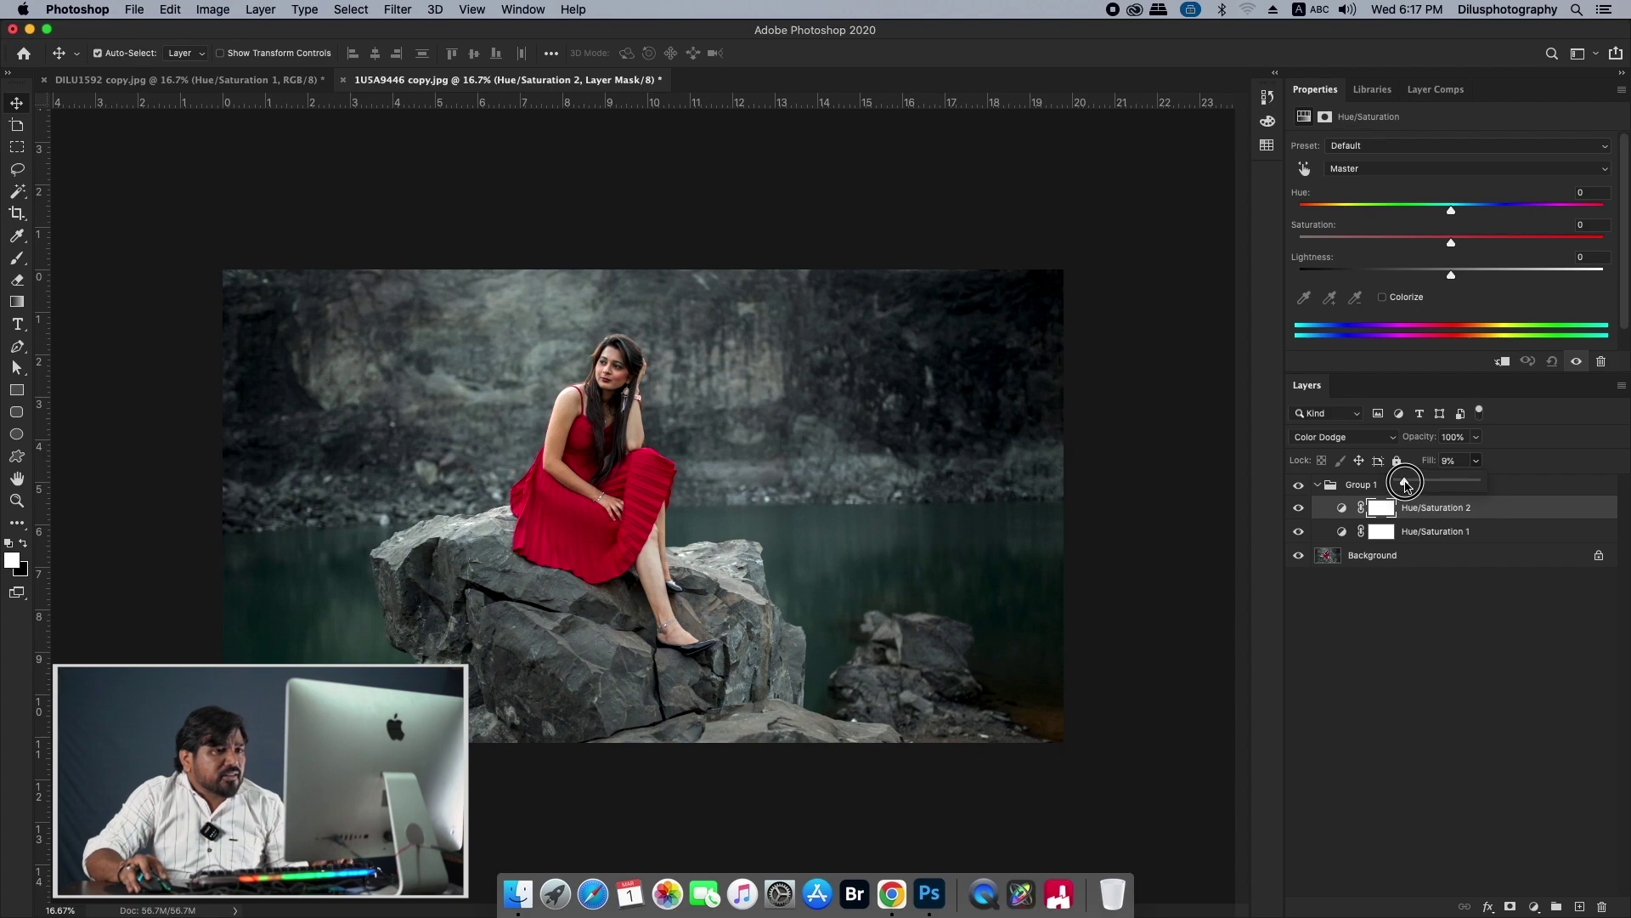
left_click(1299, 559)
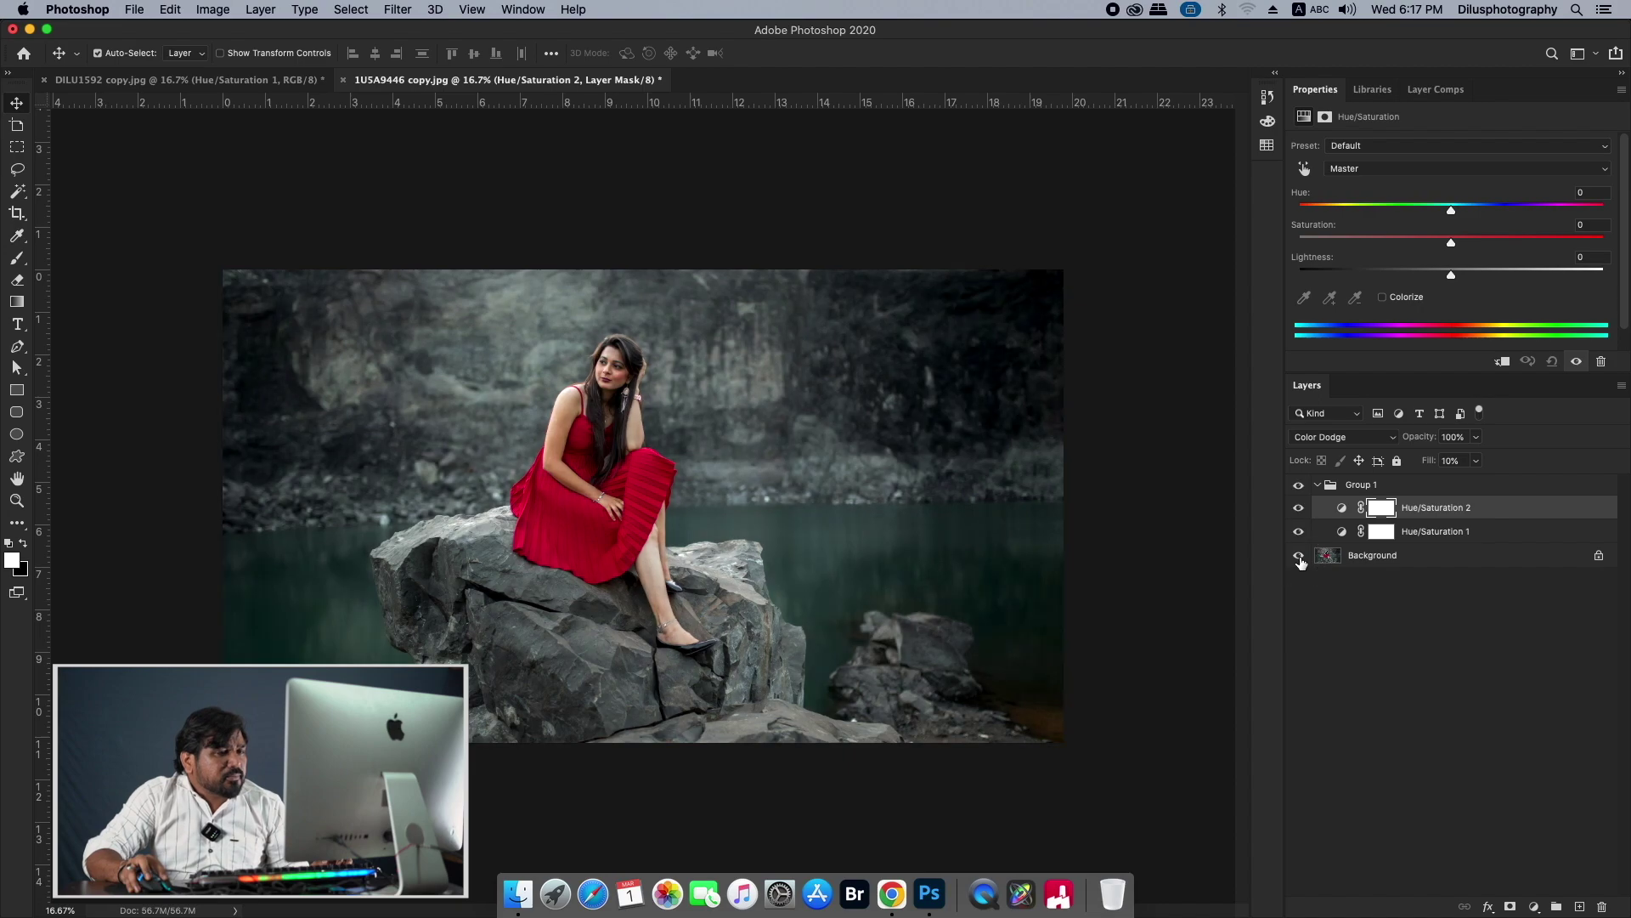
left_click(1299, 557, "alt")
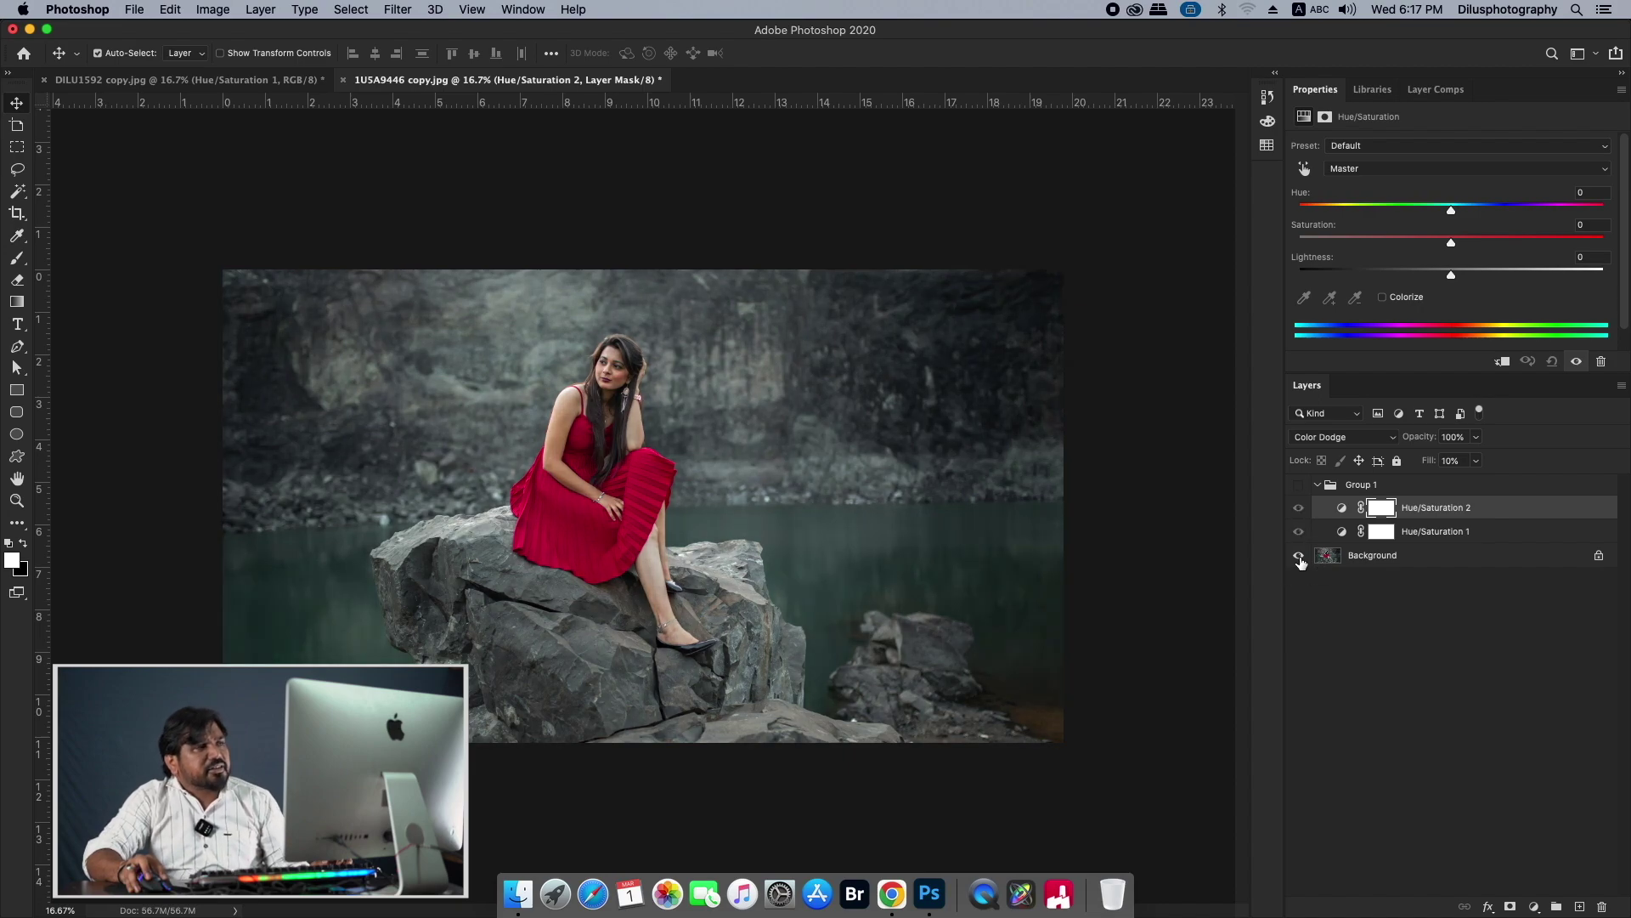